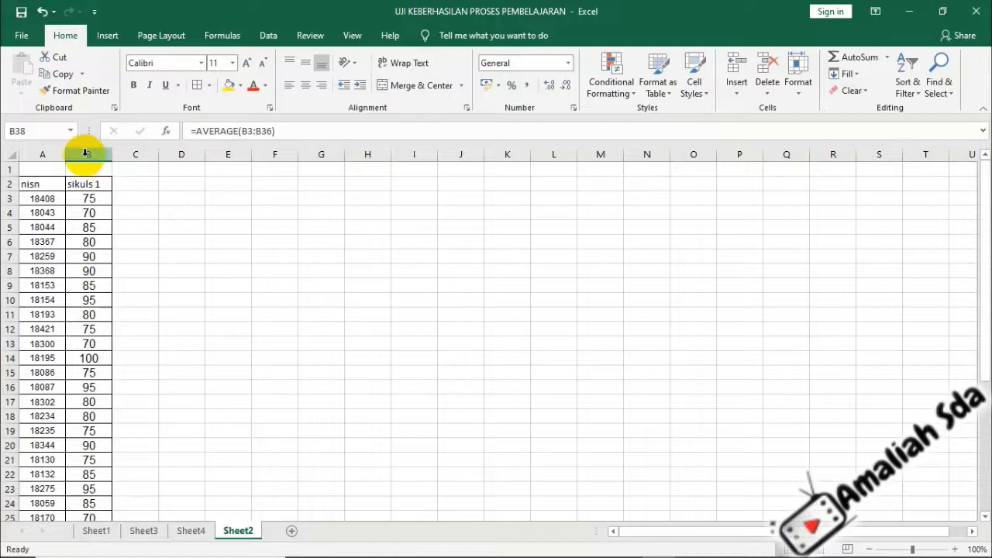
Examine the nisn and sikuls 1 columns, checking their headers and first student entry
{"action": "left_click", "coordinate": [36, 184]}
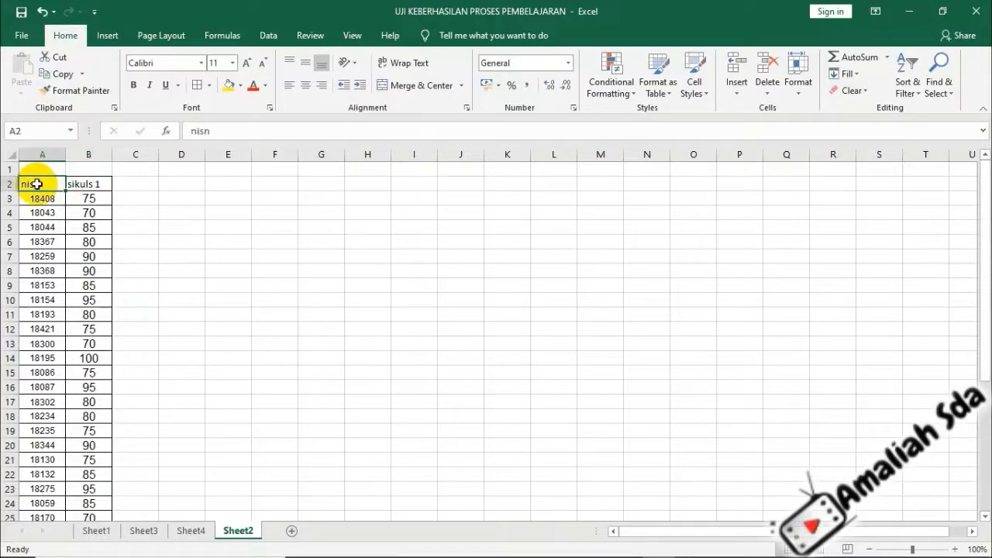
{"action": "left_click", "coordinate": [82, 186]}
{"action": "left_click", "coordinate": [38, 182]}
{"action": "left_click", "coordinate": [84, 203]}
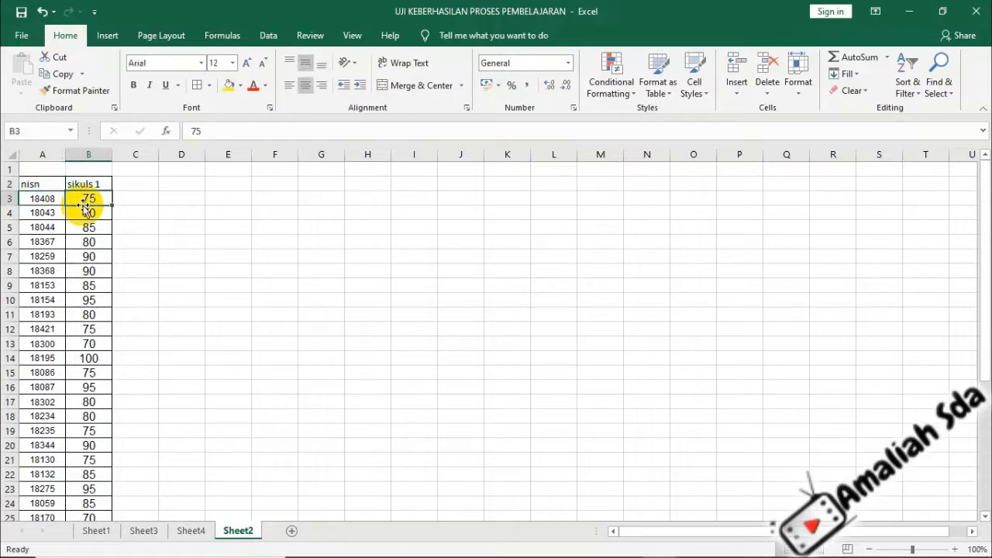
{"action": "left_click", "coordinate": [44, 200]}
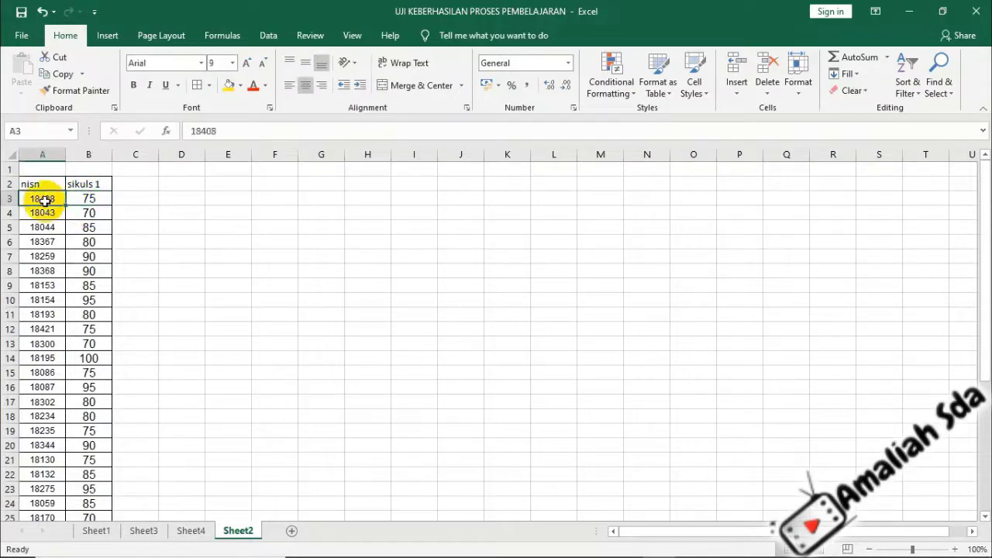
{"action": "left_click", "coordinate": [93, 200]}
{"action": "left_click", "coordinate": [169, 200]}
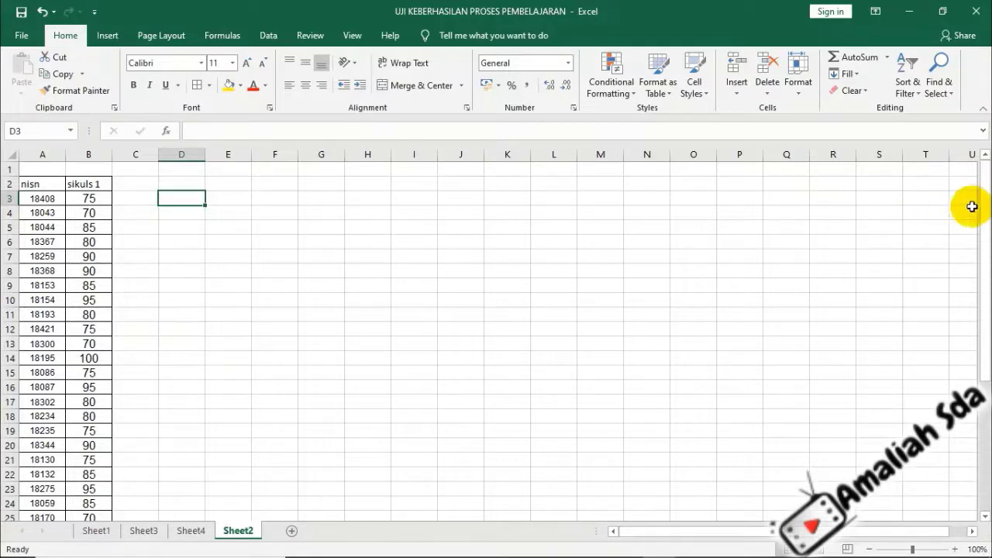
Inspect the SUM and AVERAGE formulas in B37 and B38 below the sikuls 1 scores
{"action": "left_click_drag", "start_coordinate": [984, 202], "coordinate": [986, 342]}
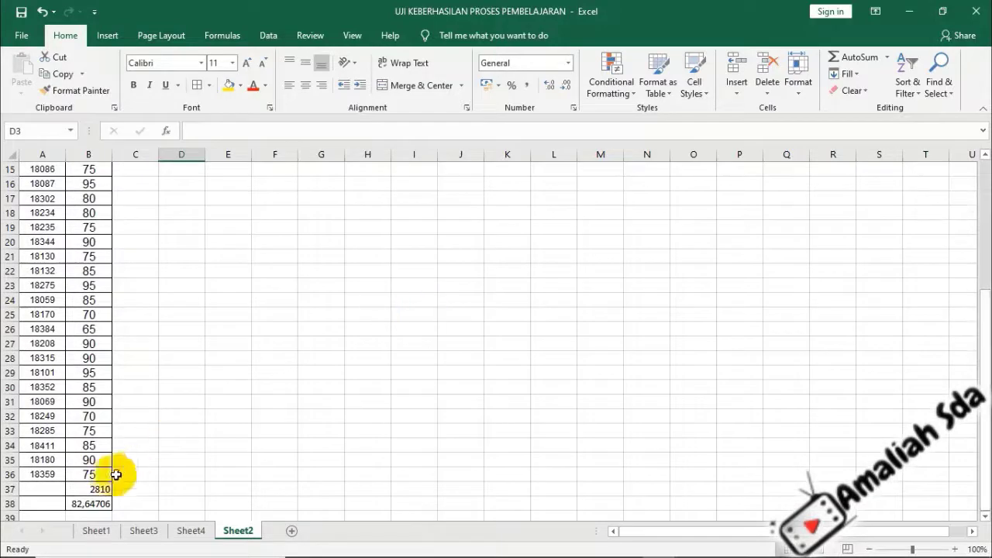
{"action": "left_click", "coordinate": [85, 490]}
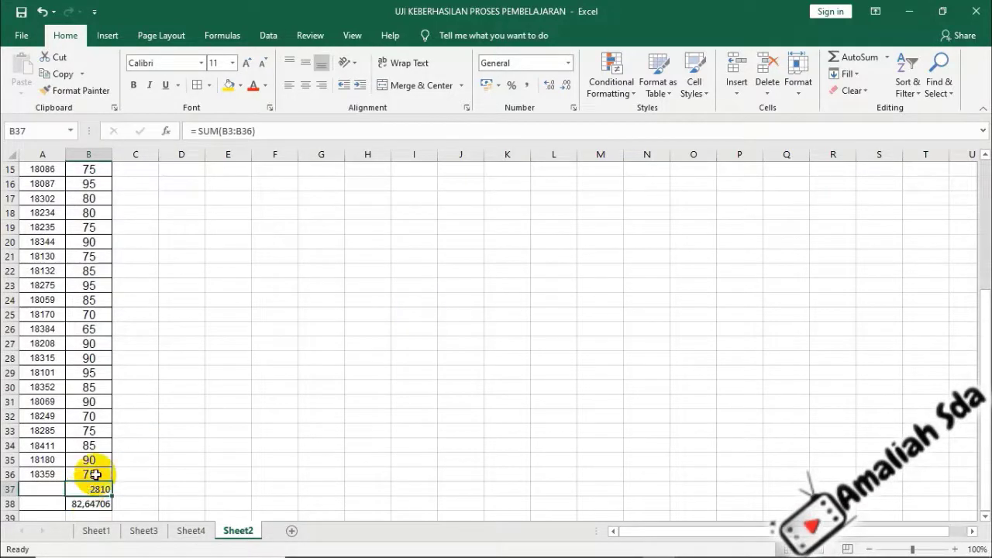
{"action": "left_click", "coordinate": [269, 131]}
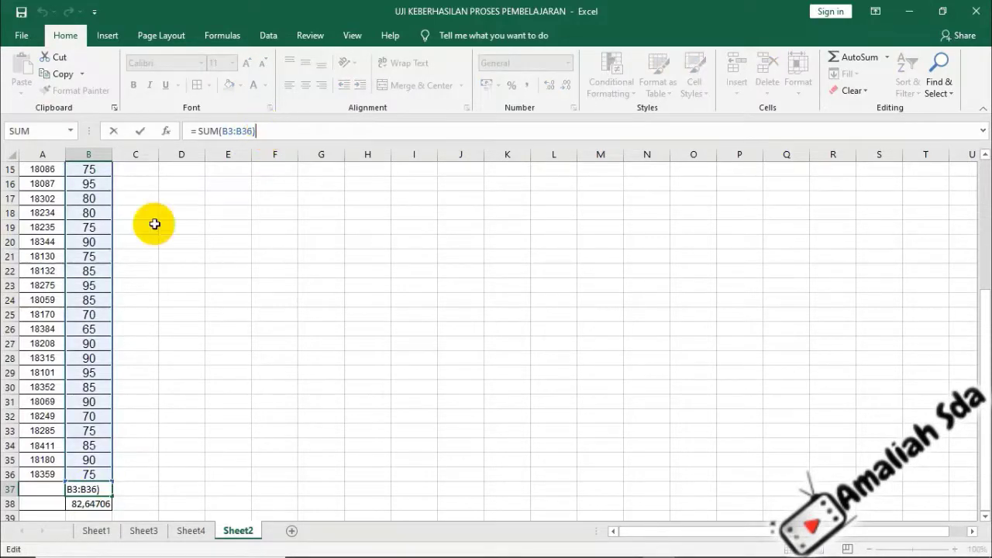
{"action": "left_click", "coordinate": [83, 505]}
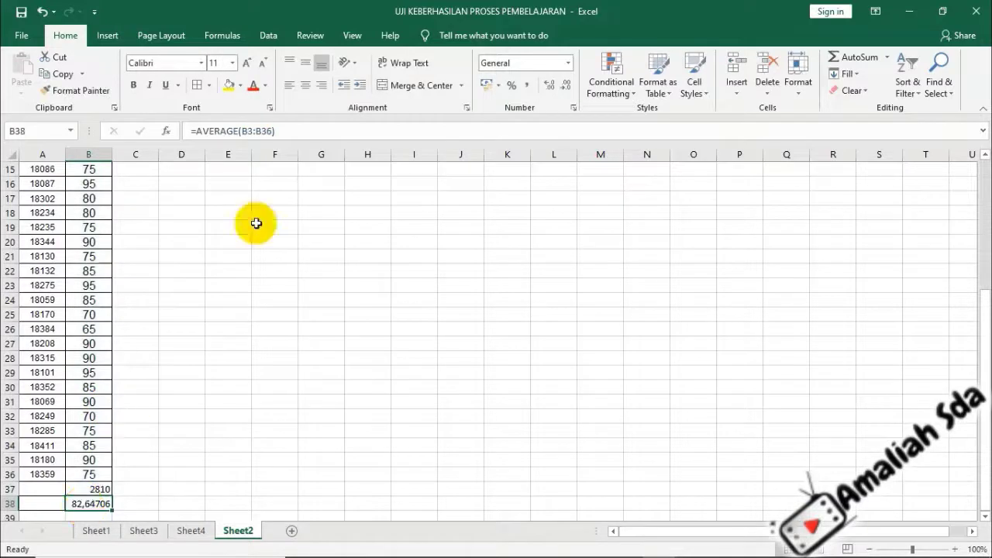
{"action": "left_click", "coordinate": [292, 131]}
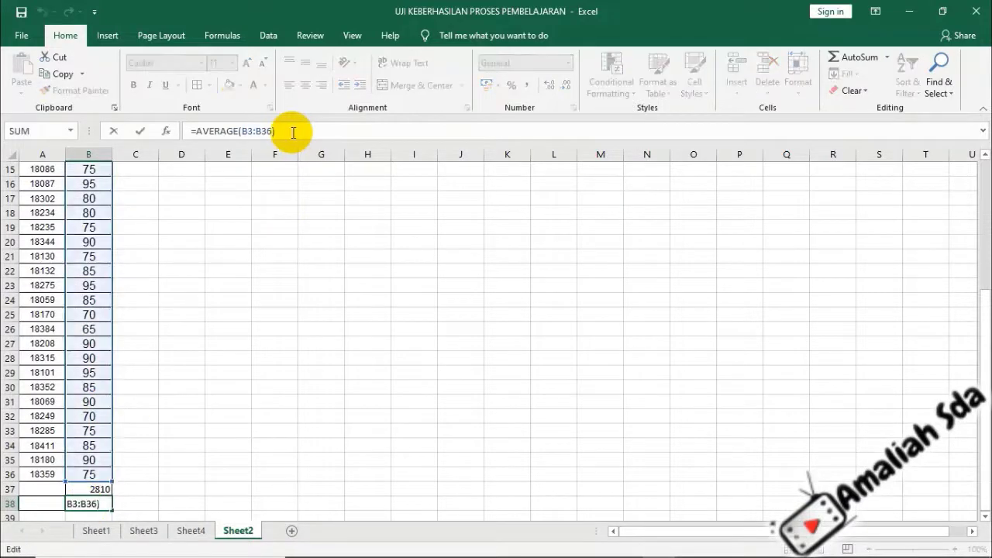
{"action": "left_click", "coordinate": [222, 350]}
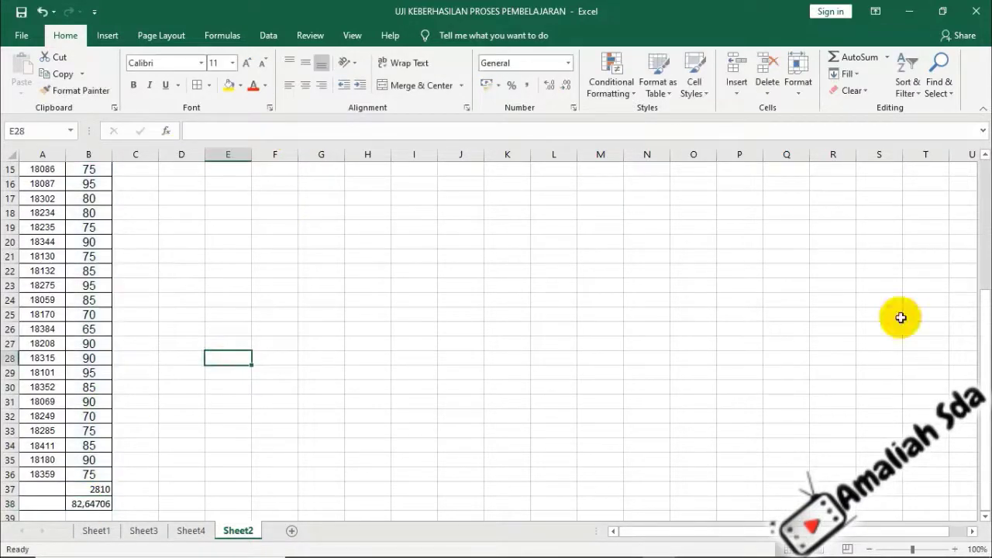
{"action": "left_click_drag", "start_coordinate": [976, 360], "coordinate": [969, 231]}
{"action": "left_click", "coordinate": [155, 235]}
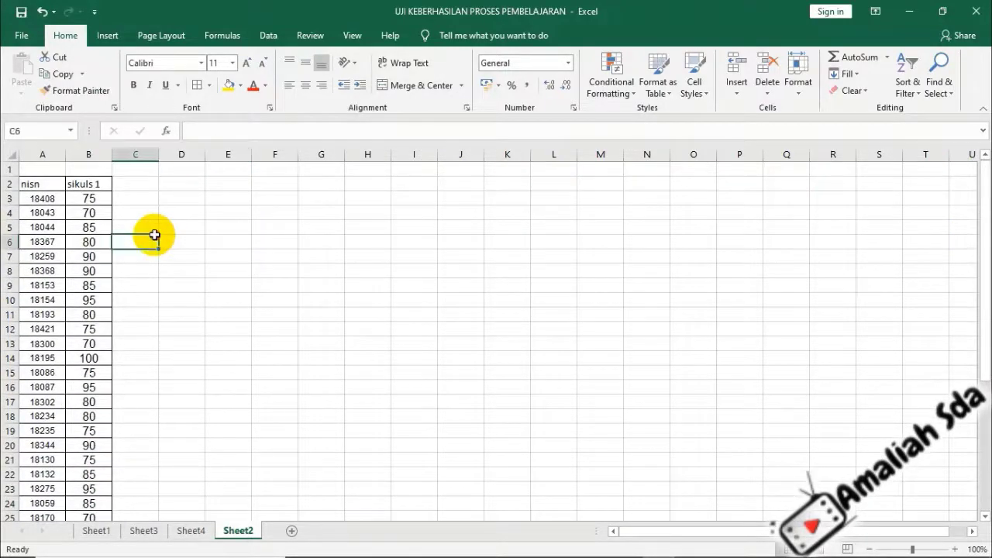
{"action": "left_click", "coordinate": [177, 241]}
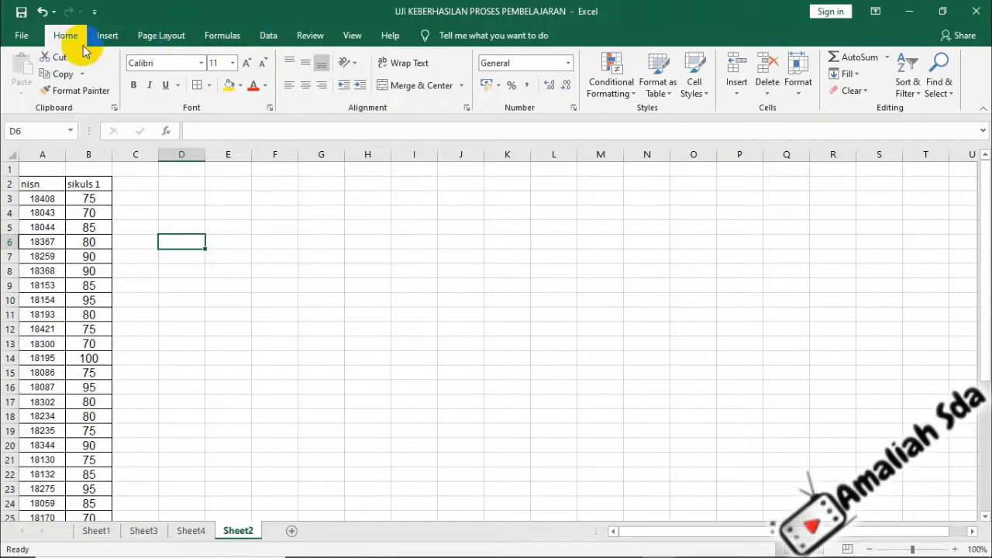
Change the column header in cell A2 to "nis"
{"action": "left_click", "coordinate": [260, 35]}
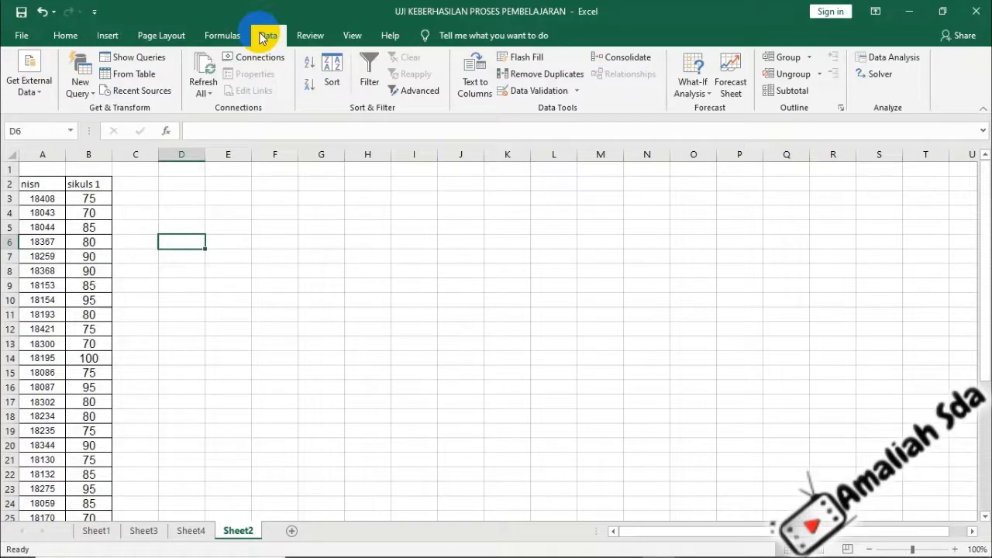
{"action": "left_click", "coordinate": [38, 183]}
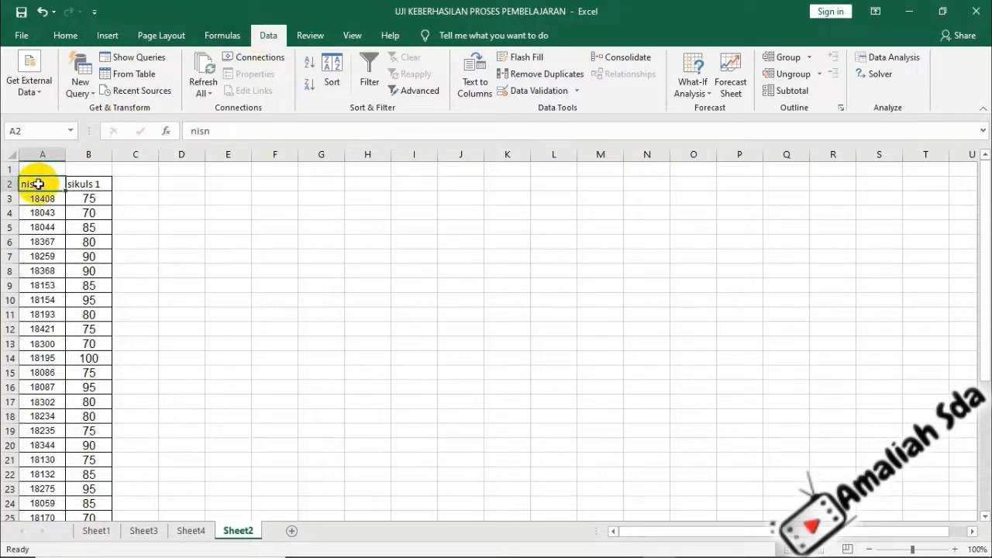
{"action": "left_click", "coordinate": [226, 134]}
{"action": "key", "text": "BackSpace"}
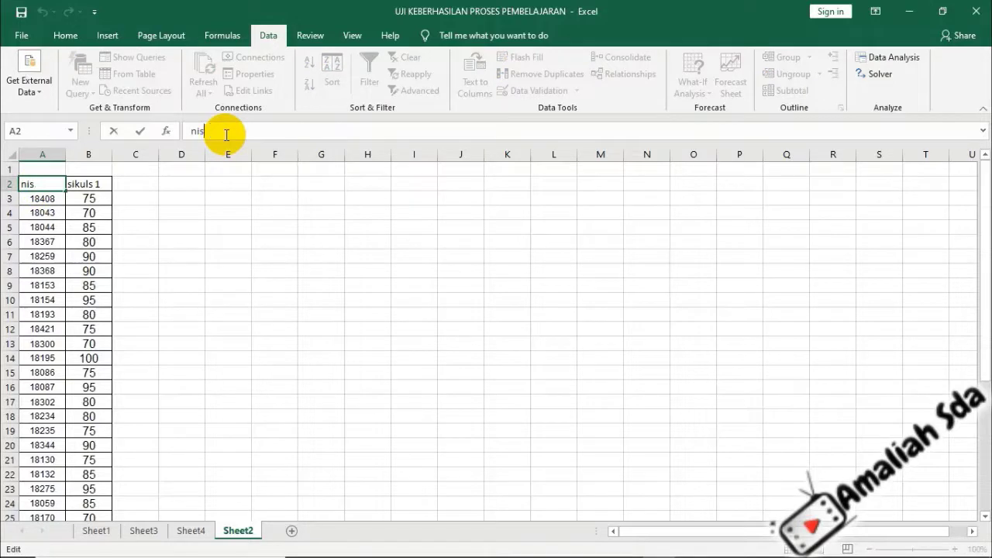
{"action": "left_click", "coordinate": [135, 253]}
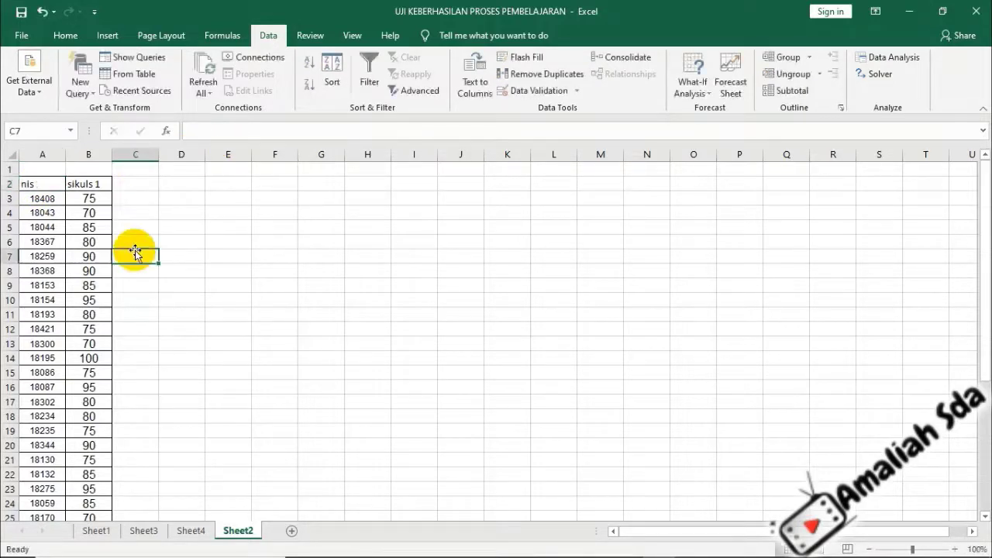
View the list of available Data Analysis tools and close it without running one
{"action": "left_click", "coordinate": [88, 184]}
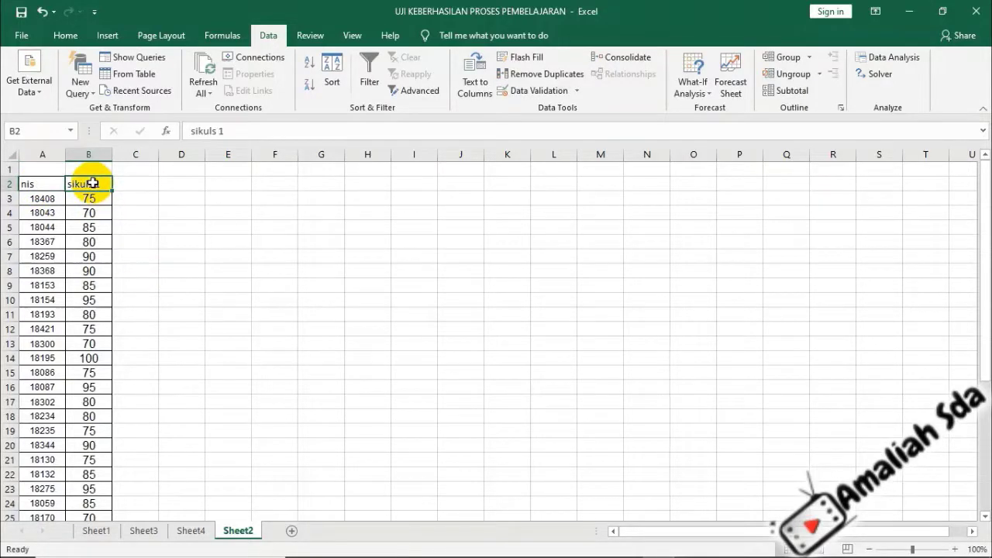
{"action": "left_click", "coordinate": [193, 227]}
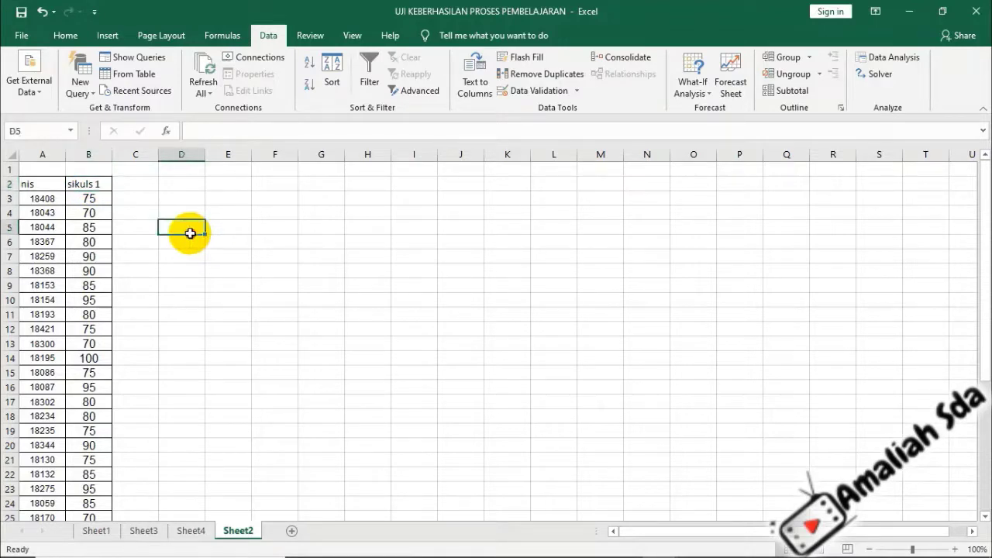
{"action": "left_click", "coordinate": [274, 36]}
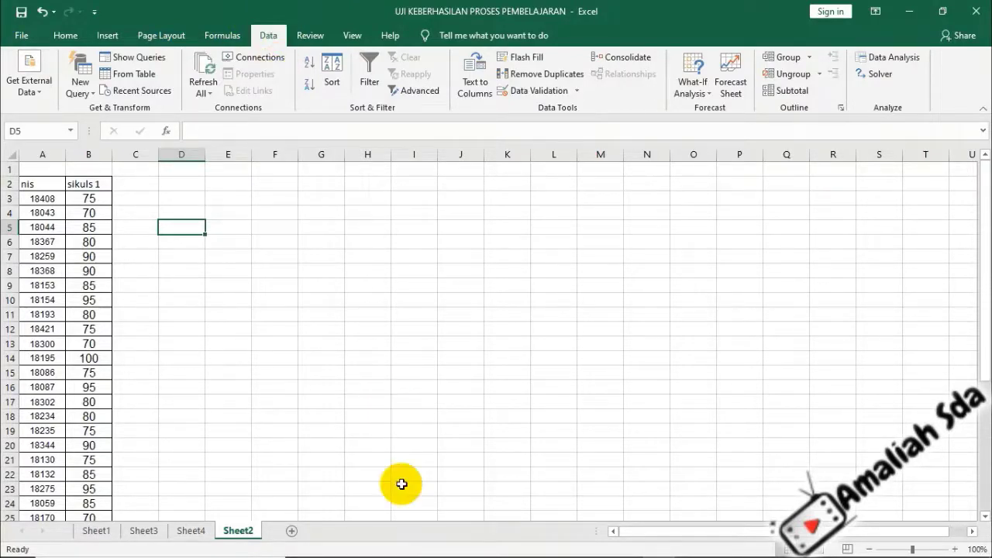
{"action": "left_click", "coordinate": [891, 62]}
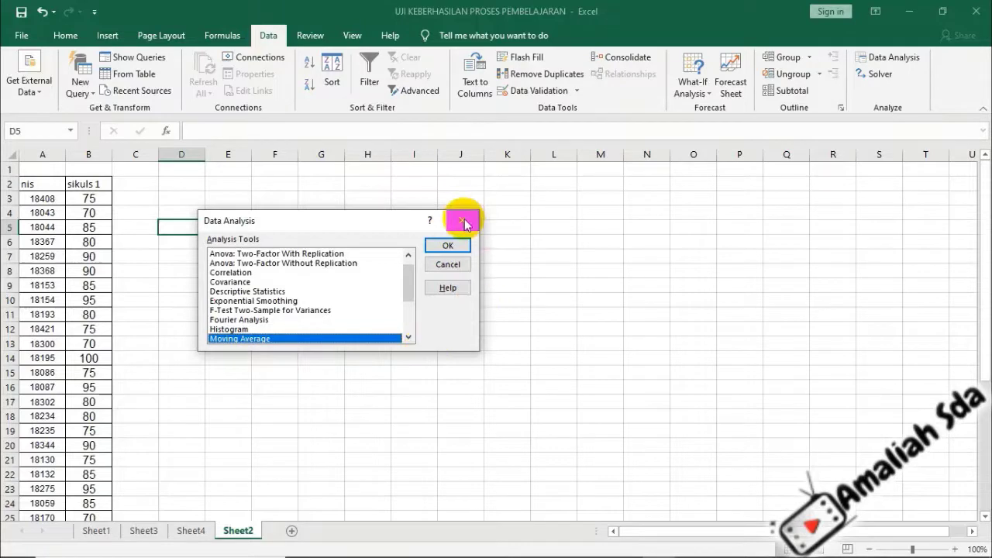
{"action": "left_click", "coordinate": [462, 220]}
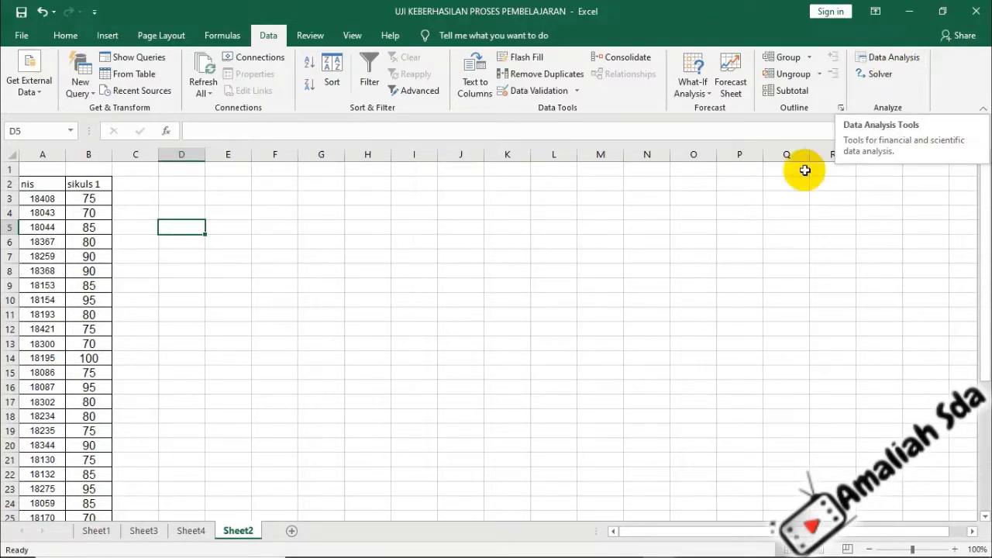
{"action": "left_click", "coordinate": [514, 338]}
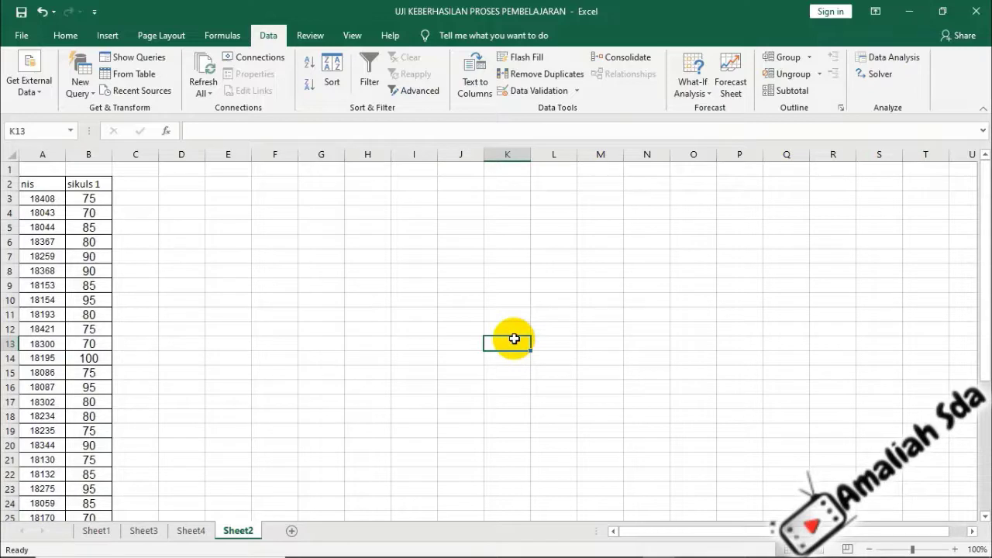
Disable the Excel add-ins Analysis ToolPak, Analysis ToolPak - VBA, Euro Currency Tools and Solver Add-in
{"action": "left_click", "coordinate": [26, 37]}
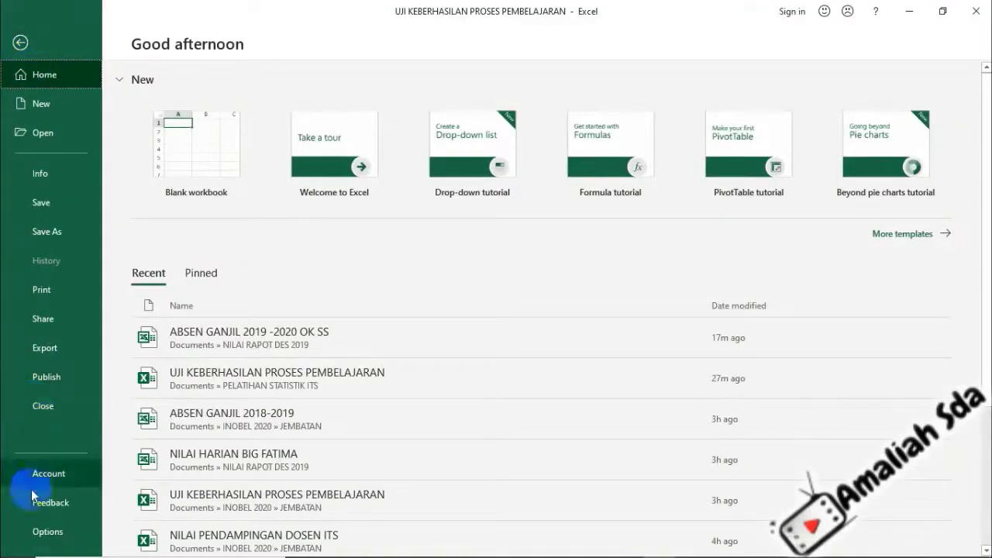
{"action": "left_click", "coordinate": [18, 41]}
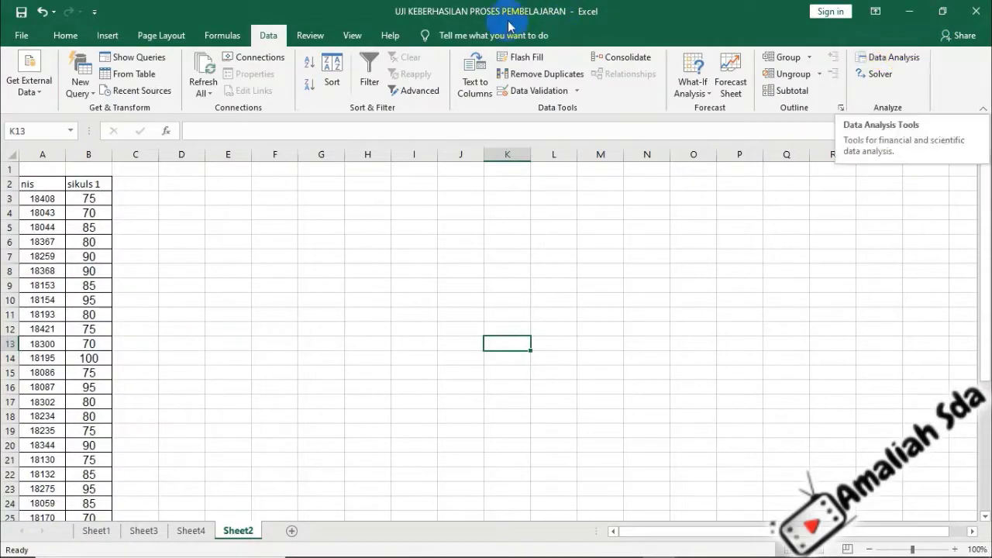
{"action": "left_click", "coordinate": [17, 35]}
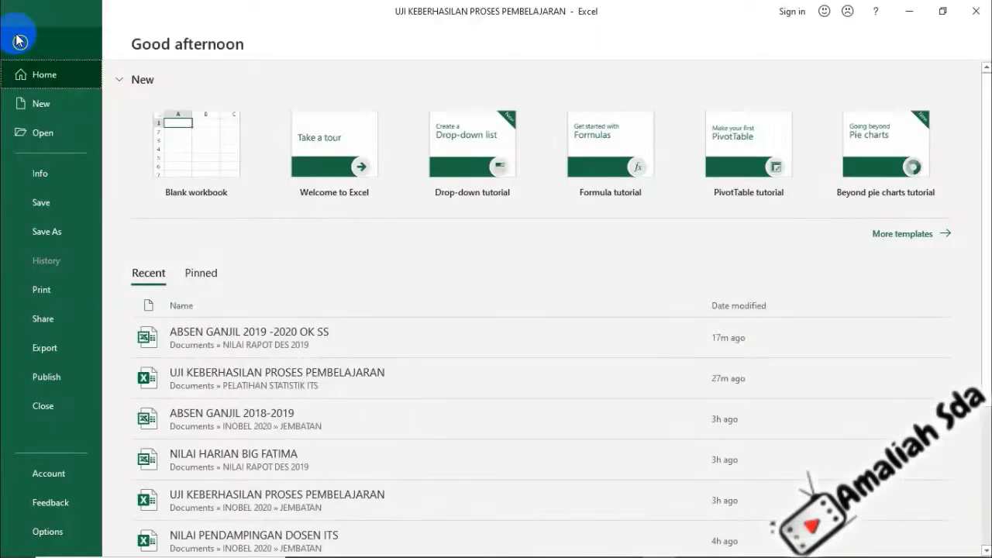
{"action": "left_click", "coordinate": [40, 534]}
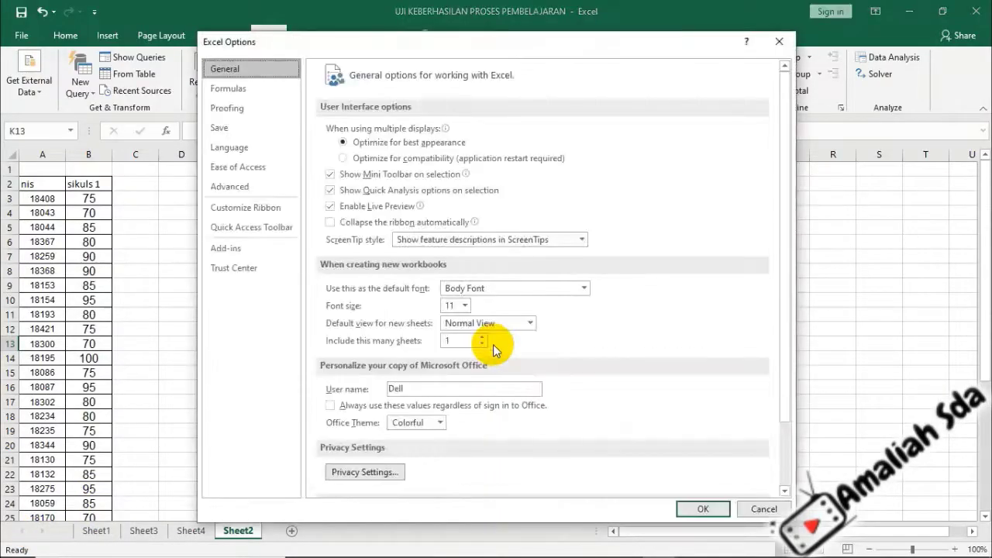
{"action": "left_click", "coordinate": [245, 248]}
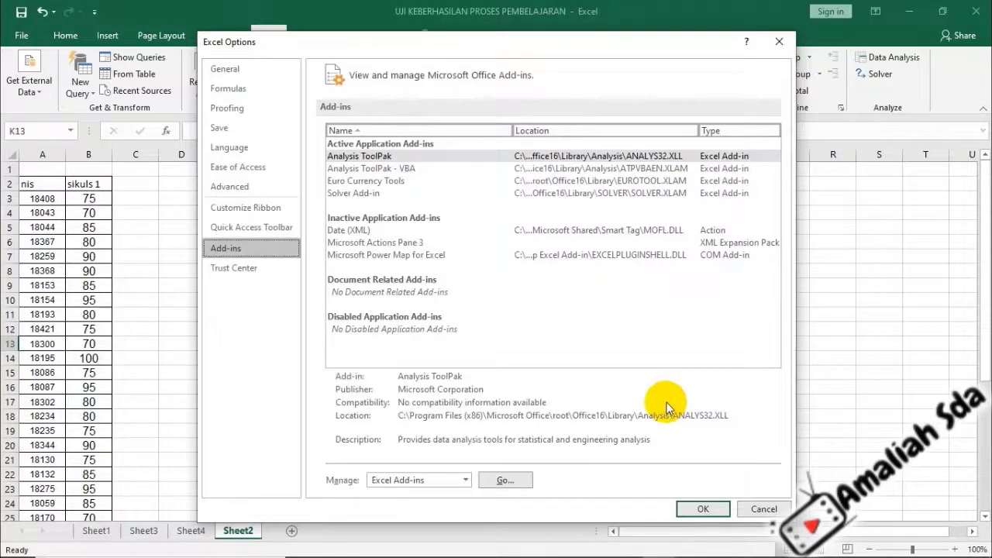
{"action": "left_click", "coordinate": [506, 480]}
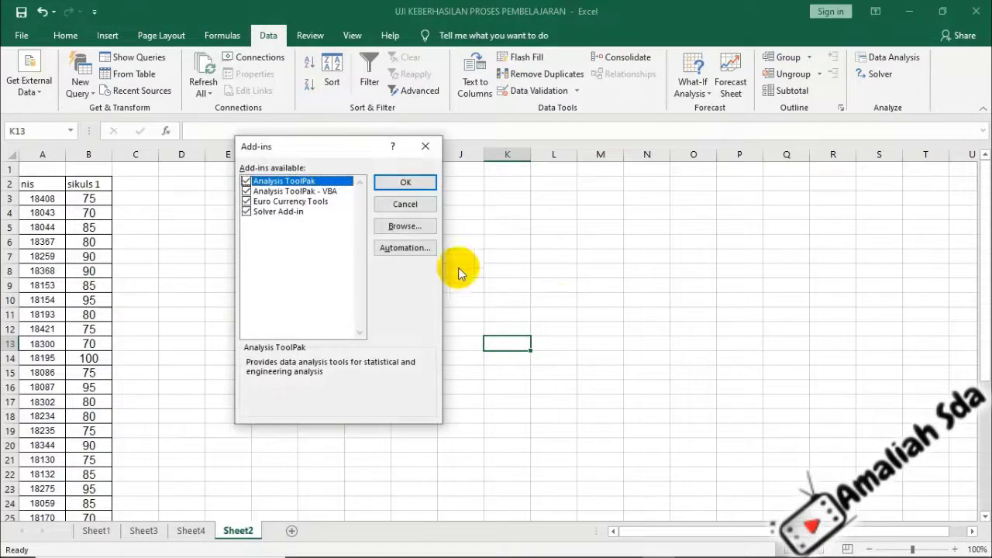
{"action": "left_click", "coordinate": [246, 211]}
{"action": "left_click", "coordinate": [247, 201]}
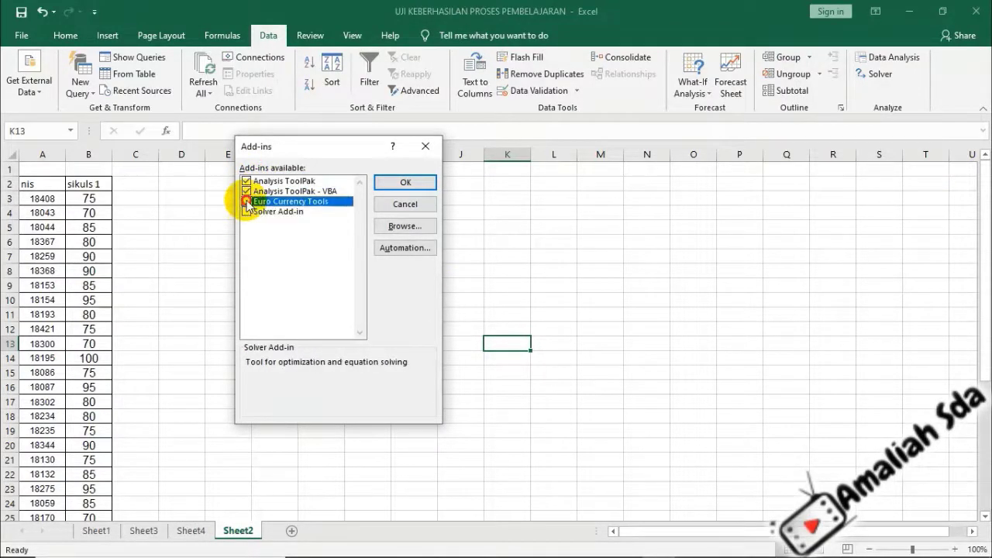
{"action": "left_click", "coordinate": [247, 191]}
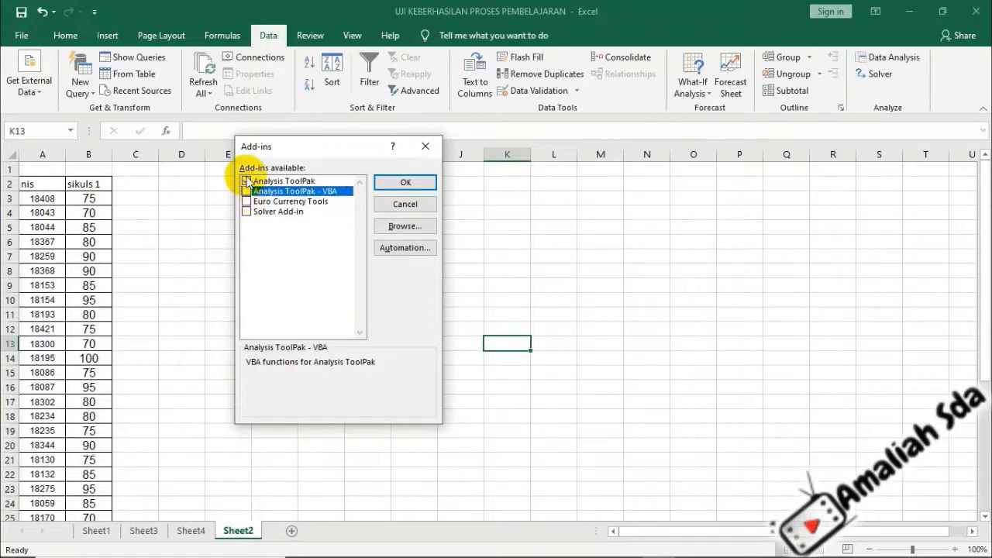
{"action": "left_click", "coordinate": [246, 181]}
{"action": "left_click", "coordinate": [402, 184]}
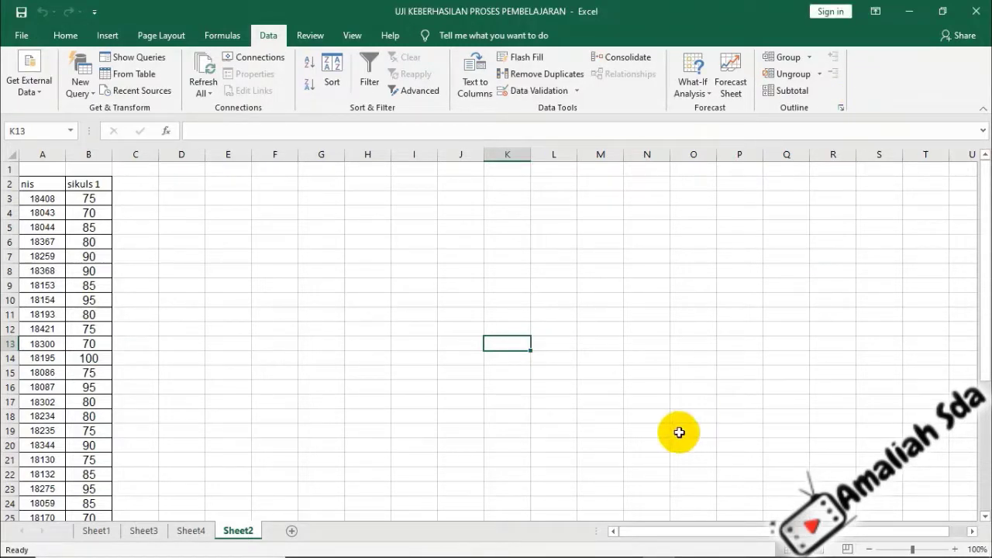
Enable the Excel add-ins Analysis ToolPak, Analysis ToolPak - VBA, Euro Currency Tools and Solver Add-in
{"action": "left_click", "coordinate": [278, 257]}
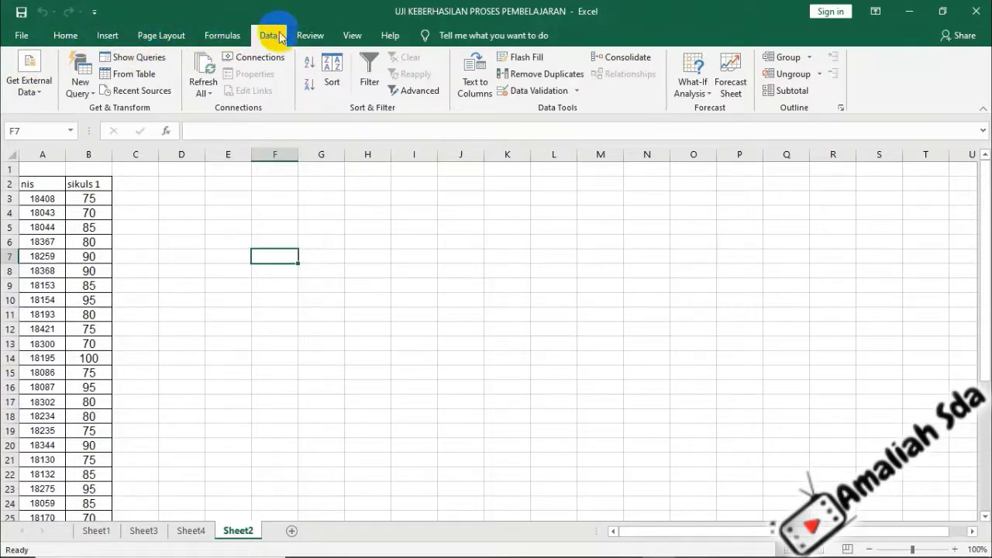
{"action": "left_click", "coordinate": [20, 36]}
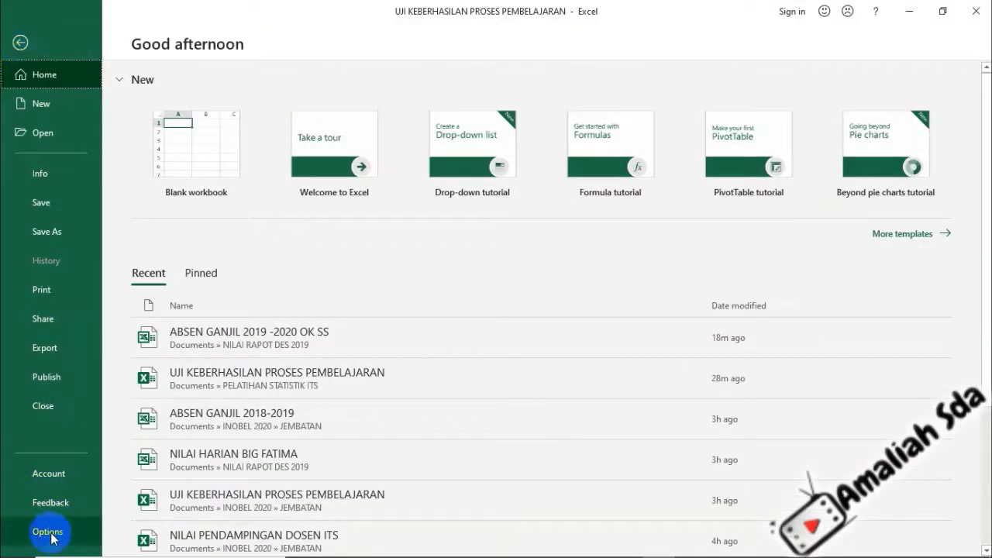
{"action": "left_click", "coordinate": [49, 532]}
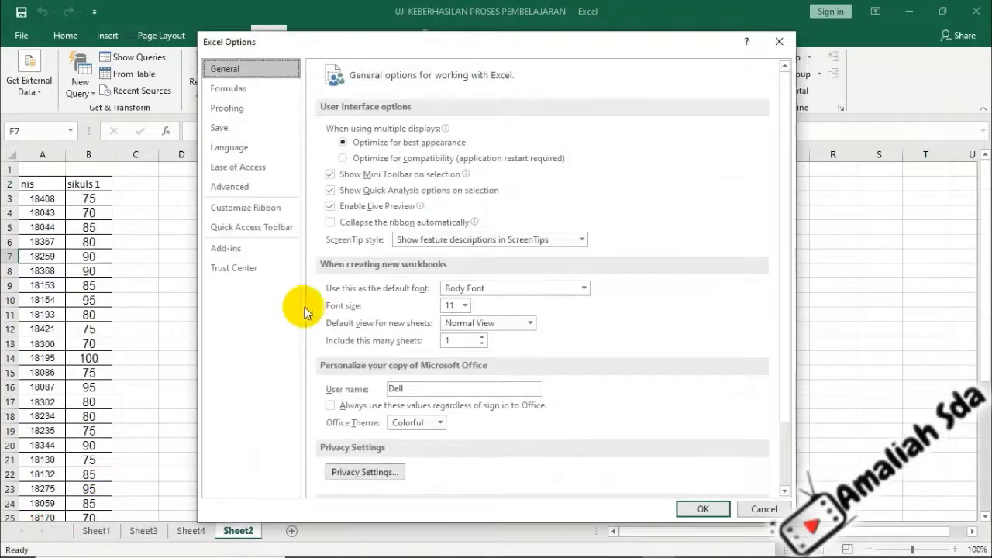
{"action": "left_click", "coordinate": [244, 258]}
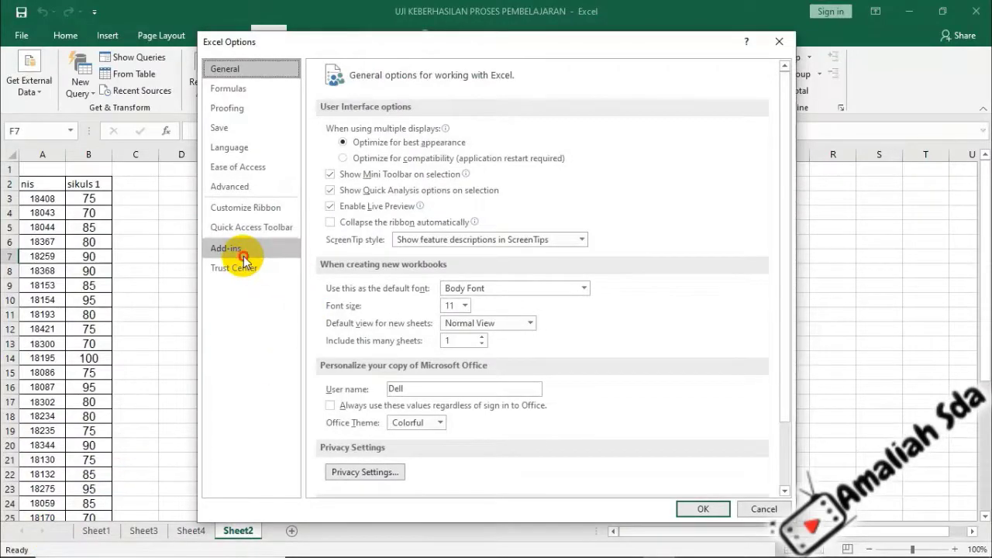
{"action": "left_click", "coordinate": [496, 480]}
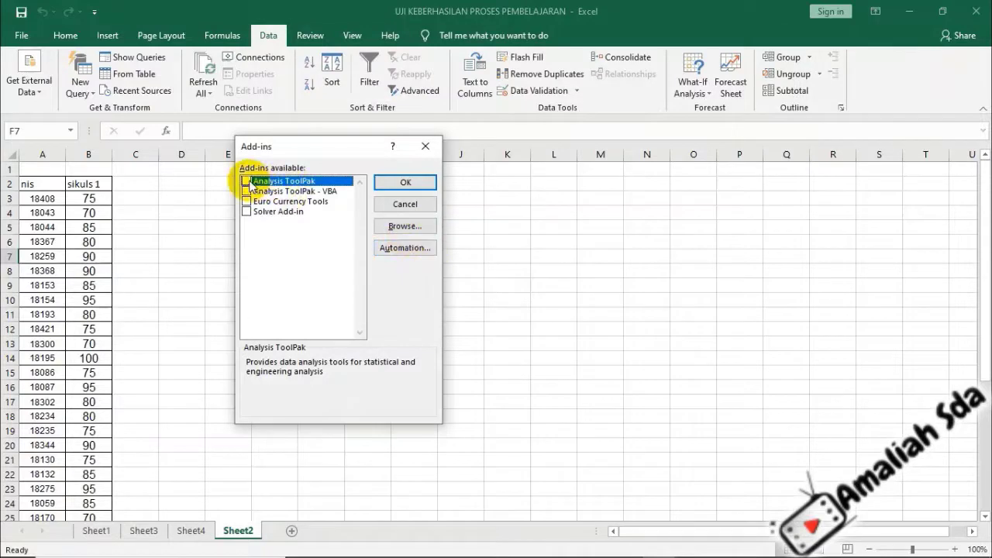
{"action": "left_click", "coordinate": [247, 181]}
{"action": "left_click", "coordinate": [247, 192]}
{"action": "left_click", "coordinate": [247, 201]}
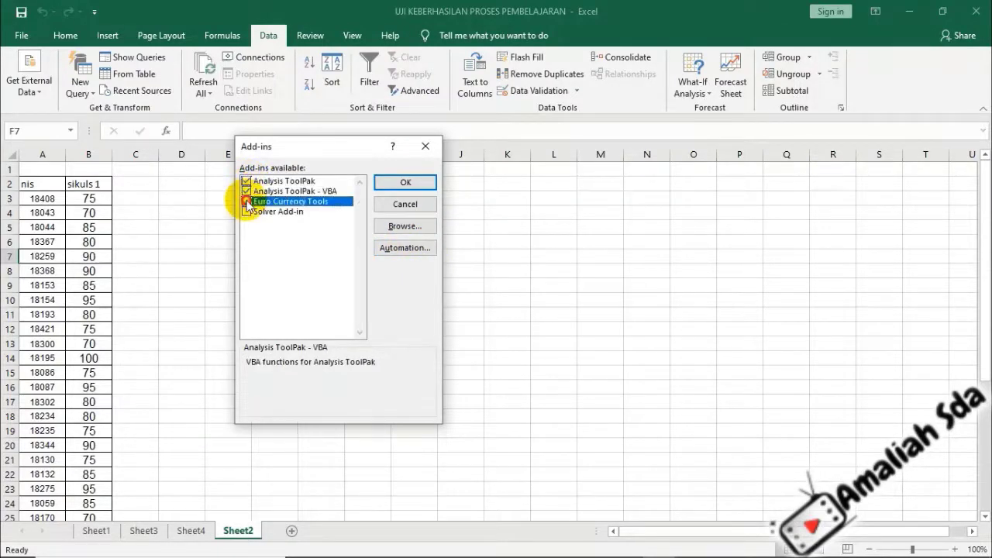
{"action": "left_click", "coordinate": [247, 210]}
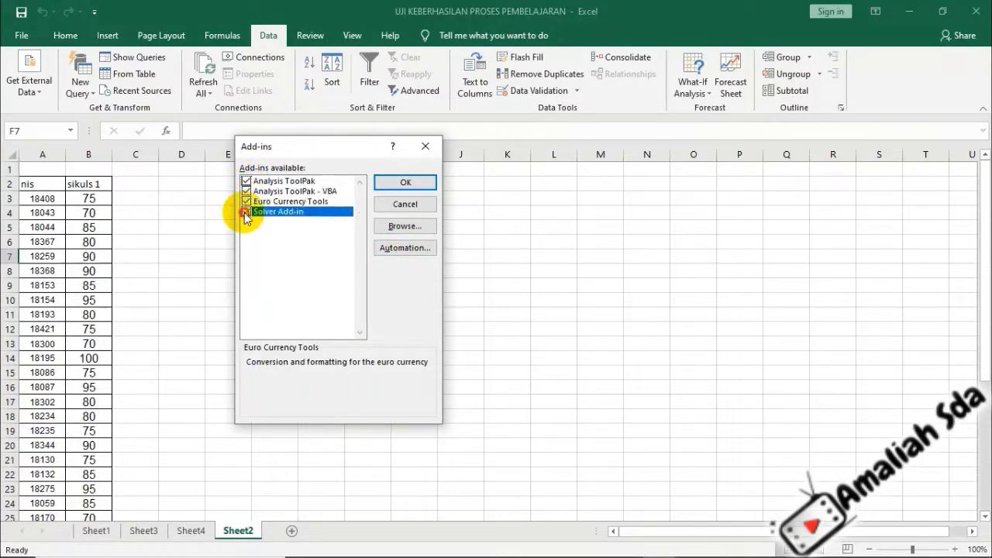
{"action": "left_click", "coordinate": [426, 181]}
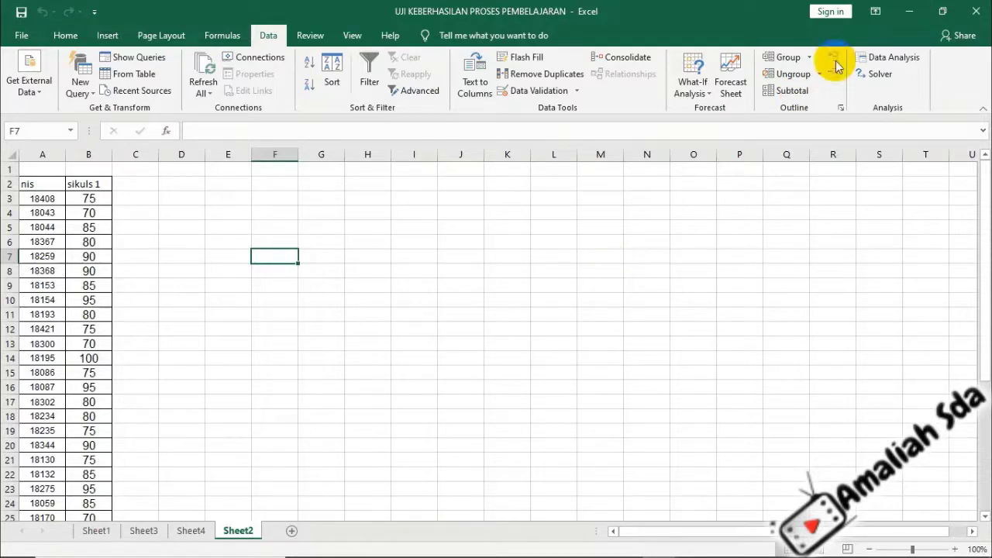
Start the Descriptive Statistics tool from the Data Analysis tools
{"action": "left_click", "coordinate": [880, 59]}
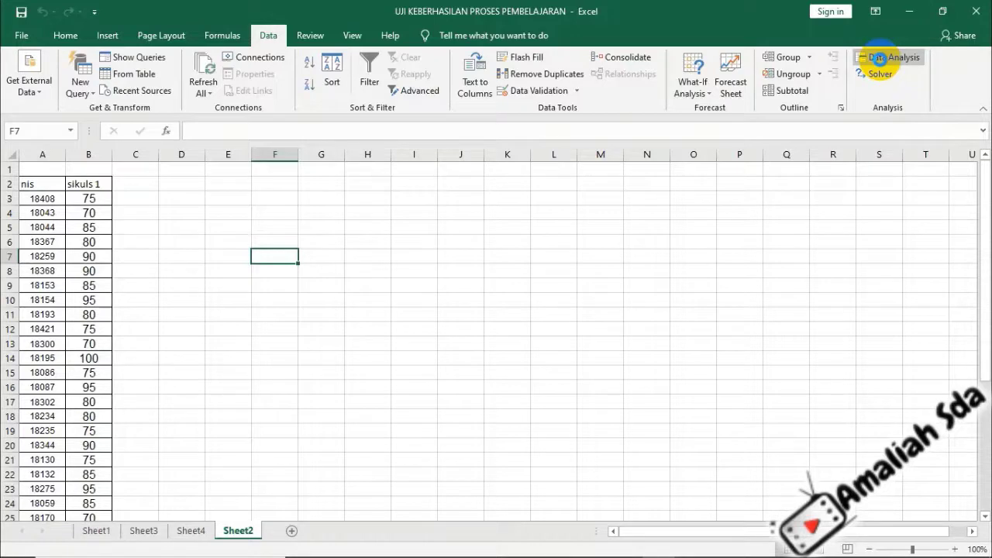
{"action": "left_click", "coordinate": [880, 60]}
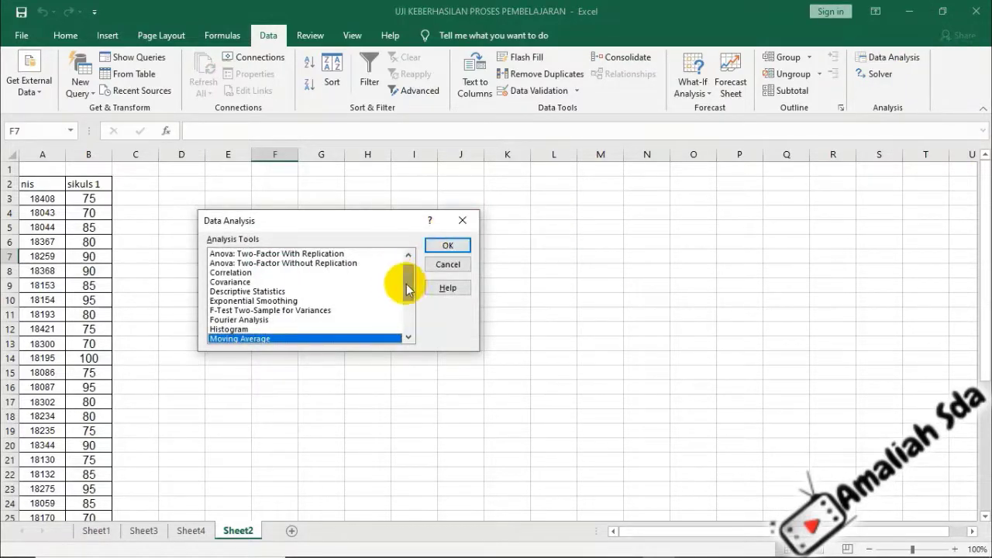
{"action": "left_click_drag", "start_coordinate": [407, 285], "coordinate": [408, 276]}
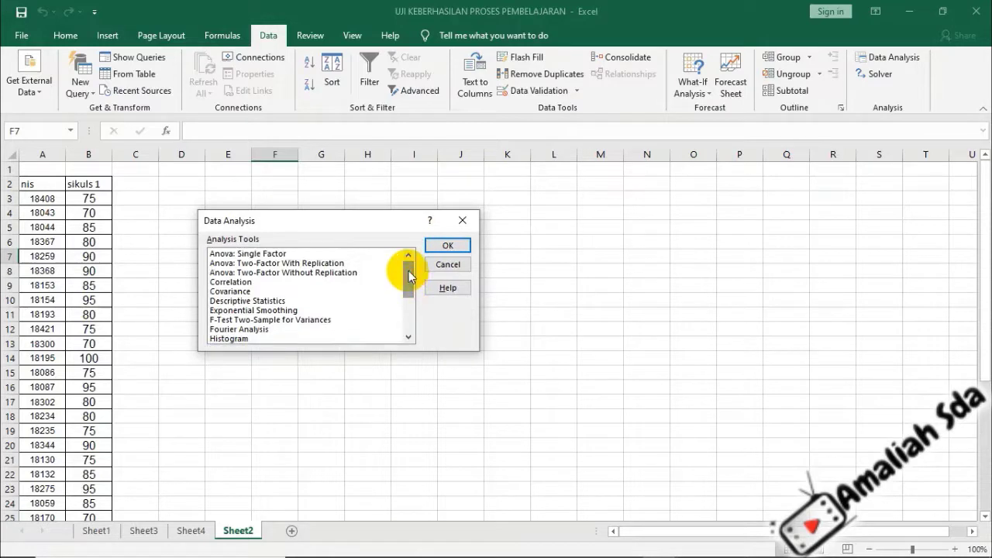
{"action": "left_click", "coordinate": [247, 302]}
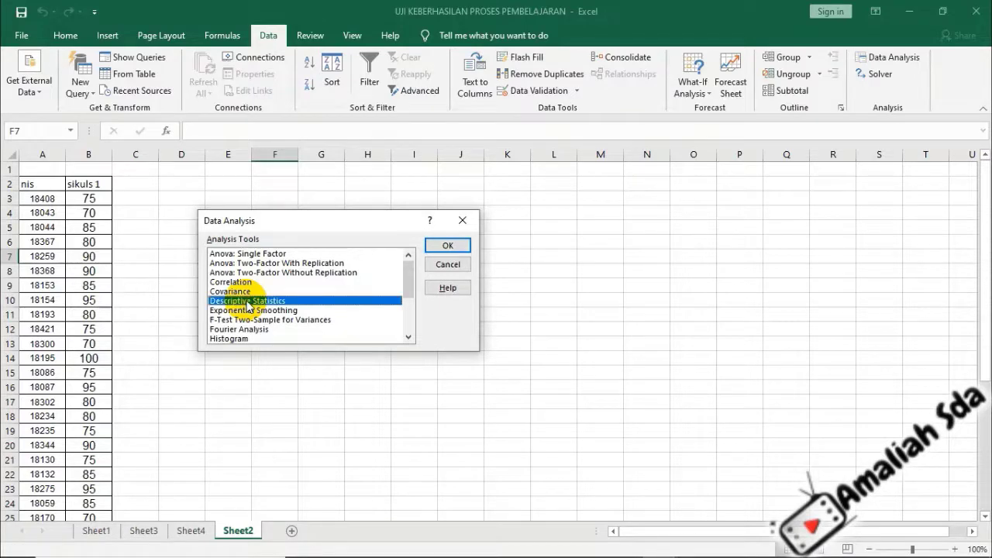
{"action": "left_click", "coordinate": [451, 245]}
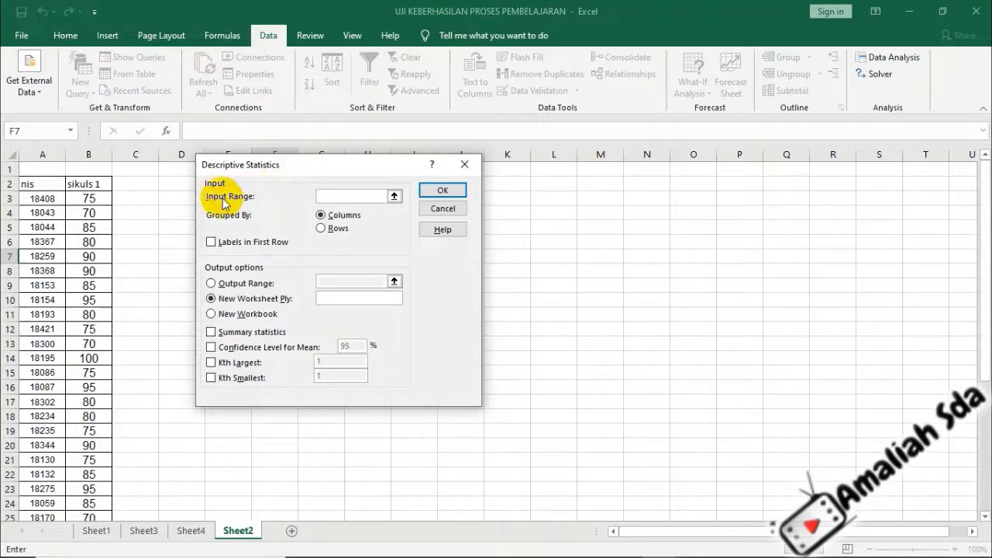
Set the input range to the sikuls 1 column $B$2:$B$36 and mark its first row as labels
{"action": "left_click", "coordinate": [363, 195]}
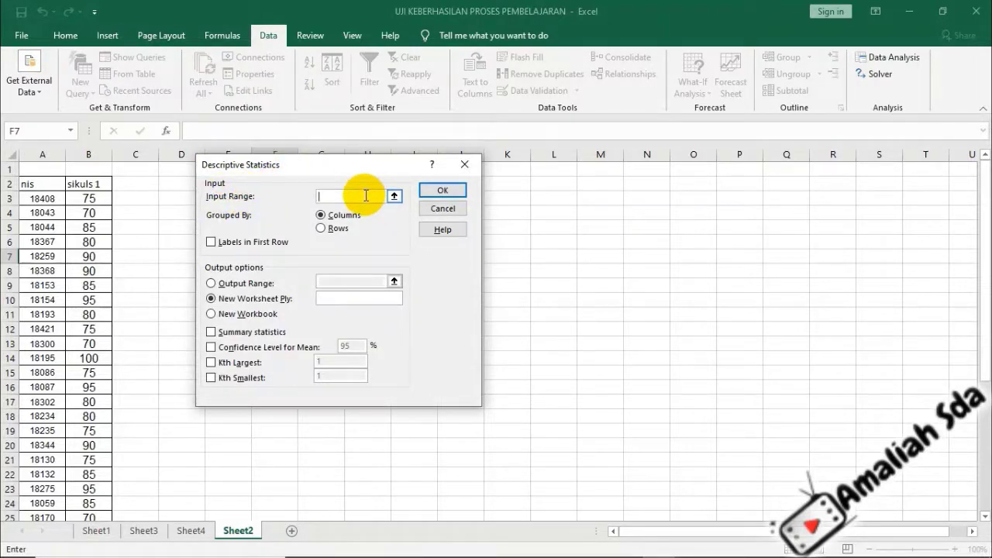
{"action": "left_click", "coordinate": [89, 184]}
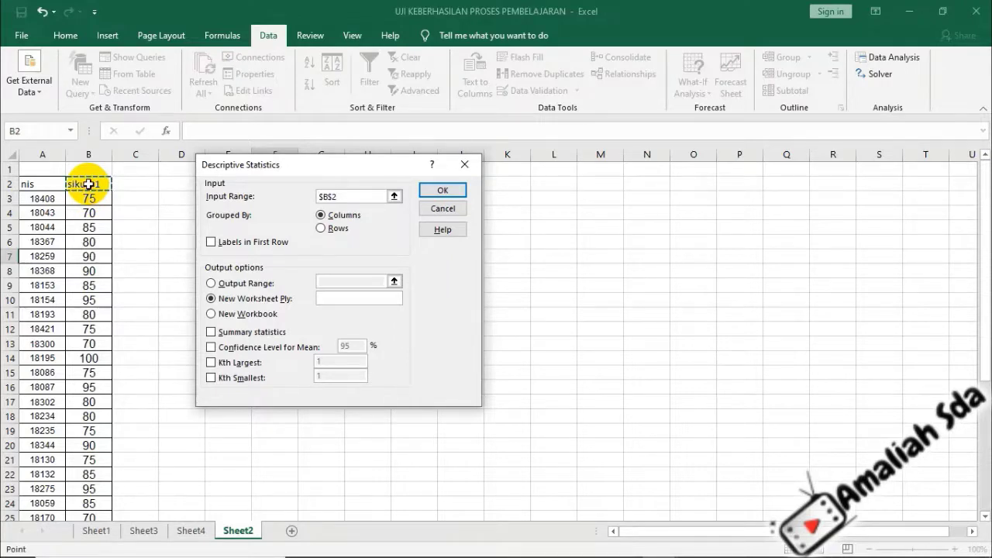
{"action": "mouse_move", "coordinate": [89, 183]}
{"action": "left_mouse_down"}
{"action": "mouse_move", "coordinate": [89, 516]}
{"action": "mouse_move", "coordinate": [89, 184]}
{"action": "left_mouse_up"}
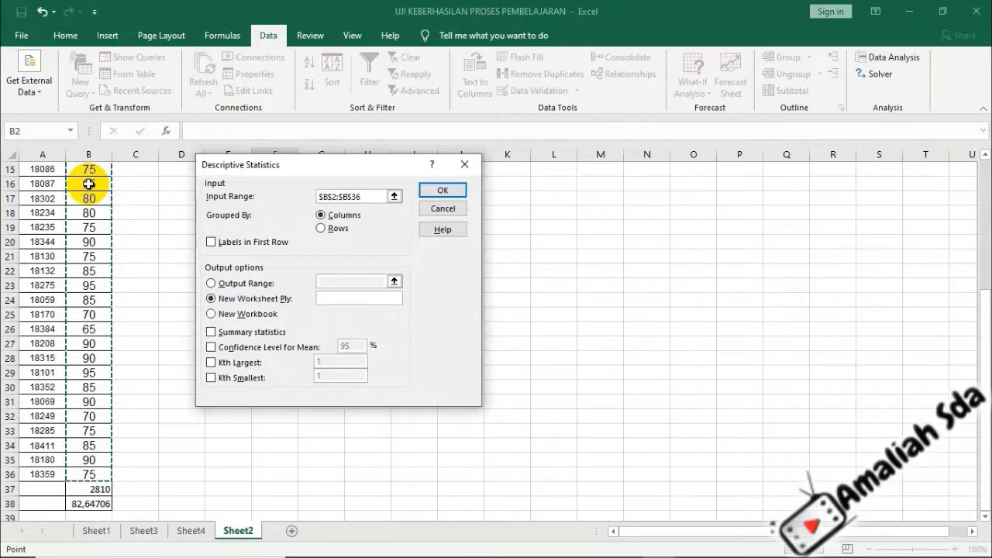
{"action": "left_click", "coordinate": [208, 244]}
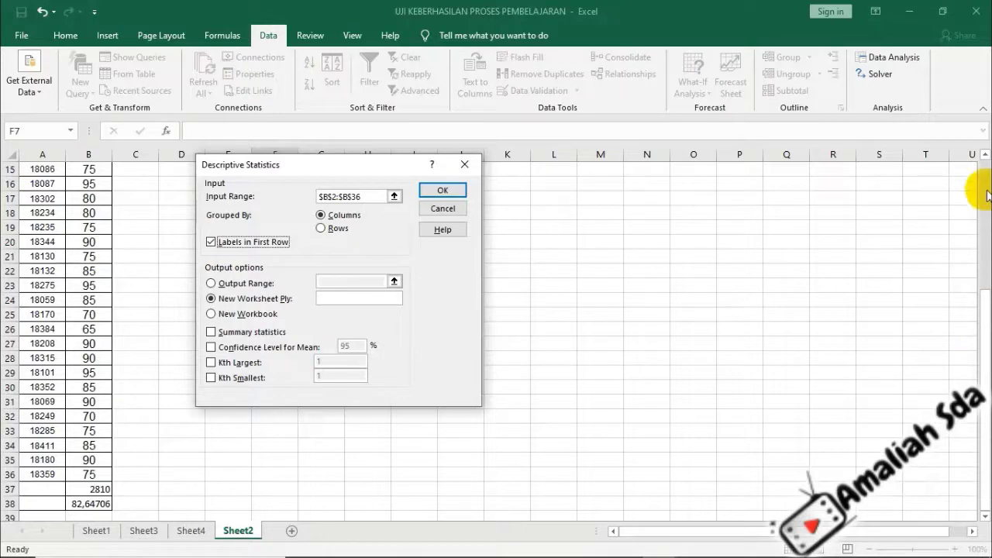
{"action": "left_click", "coordinate": [982, 319]}
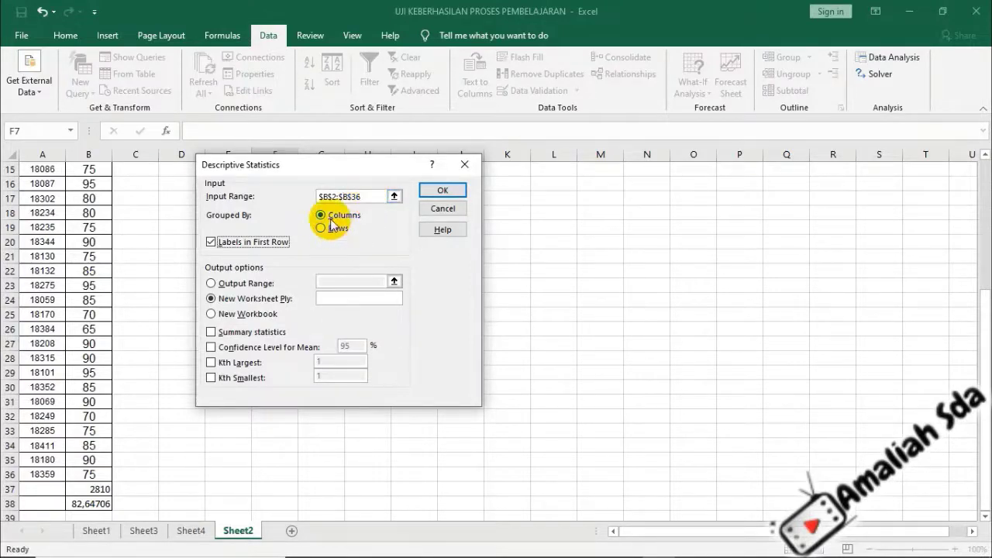
Send the descriptive statistics output to a range on the current sheet starting at cell $E$4
{"action": "left_click", "coordinate": [211, 283]}
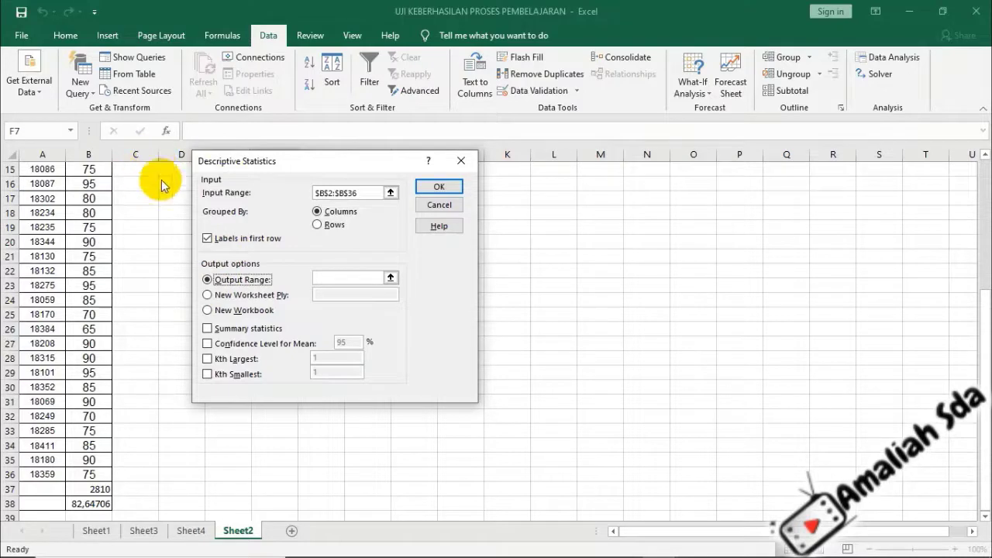
{"action": "left_click", "coordinate": [321, 275]}
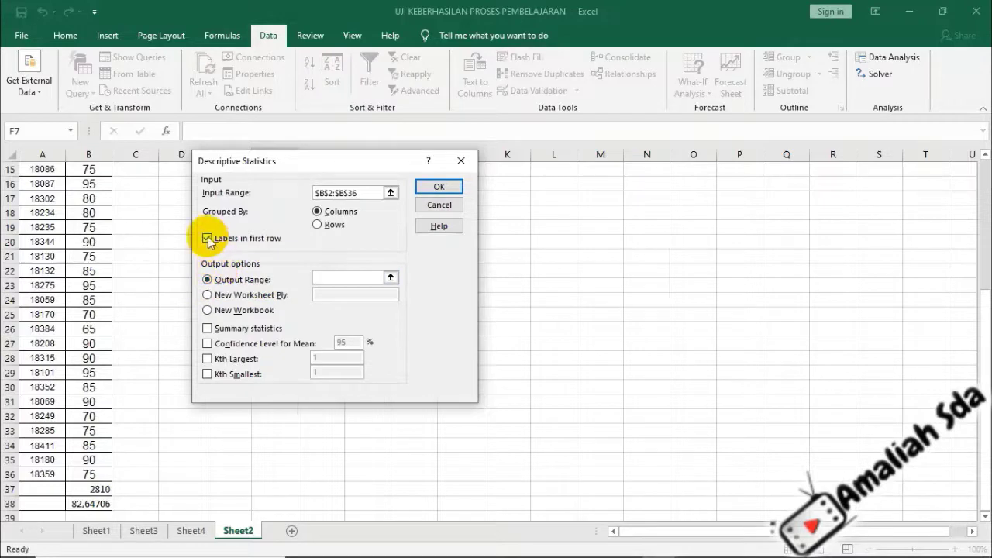
{"action": "left_click", "coordinate": [379, 193]}
{"action": "left_click", "coordinate": [321, 276]}
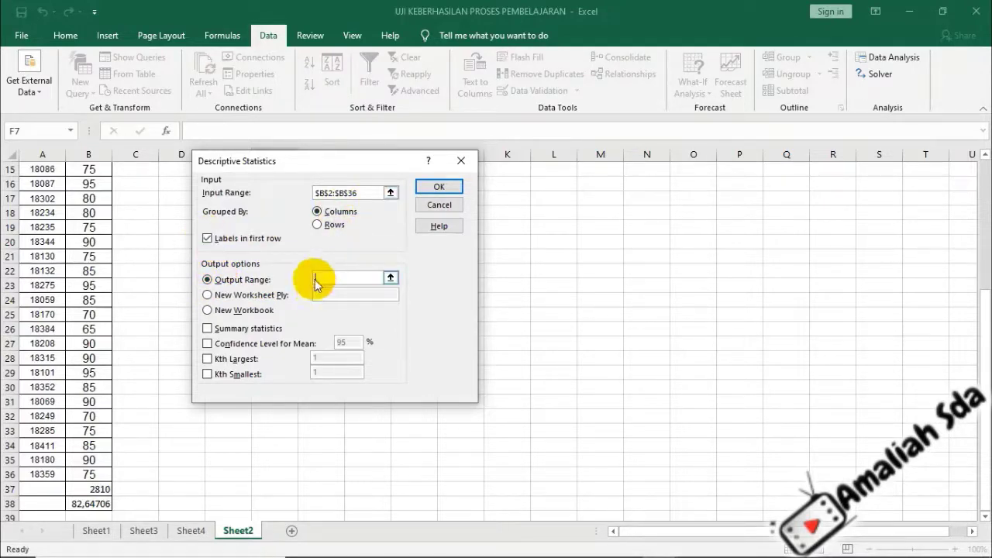
{"action": "left_click", "coordinate": [169, 185]}
{"action": "key", "text": "Up"}
{"action": "key", "text": "Up"}
{"action": "key", "text": "Up"}
{"action": "key", "text": "Up"}
{"action": "key", "text": "Up"}
{"action": "key", "text": "Up"}
{"action": "key", "text": "Up"}
{"action": "key", "text": "Up"}
{"action": "key", "text": "Up"}
{"action": "key", "text": "Up"}
{"action": "key", "text": "Up"}
{"action": "key", "text": "Up"}
{"action": "key", "text": "Up"}
{"action": "key", "text": "Up"}
{"action": "key", "text": "Up"}
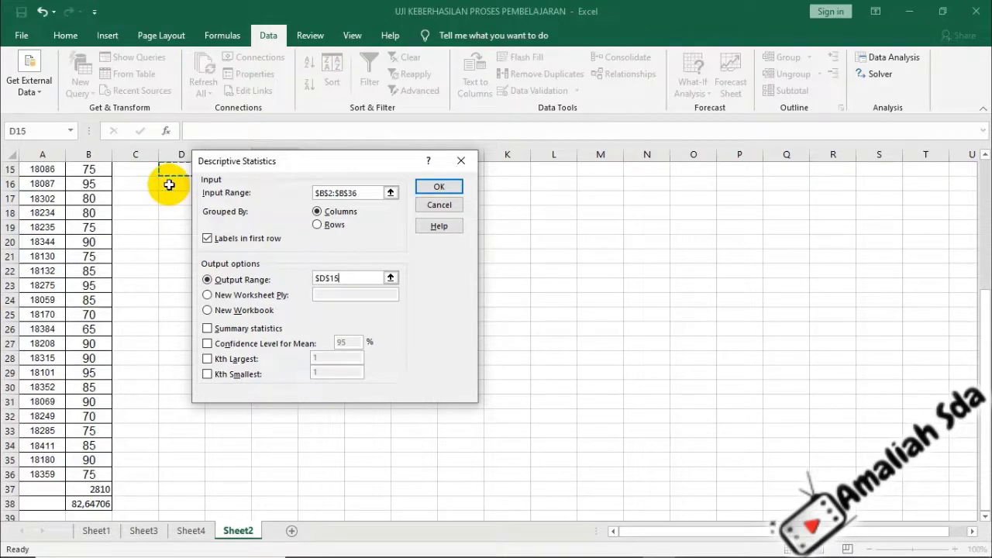
{"action": "key", "text": "Down"}
{"action": "key", "text": "Down"}
{"action": "key", "text": "Down"}
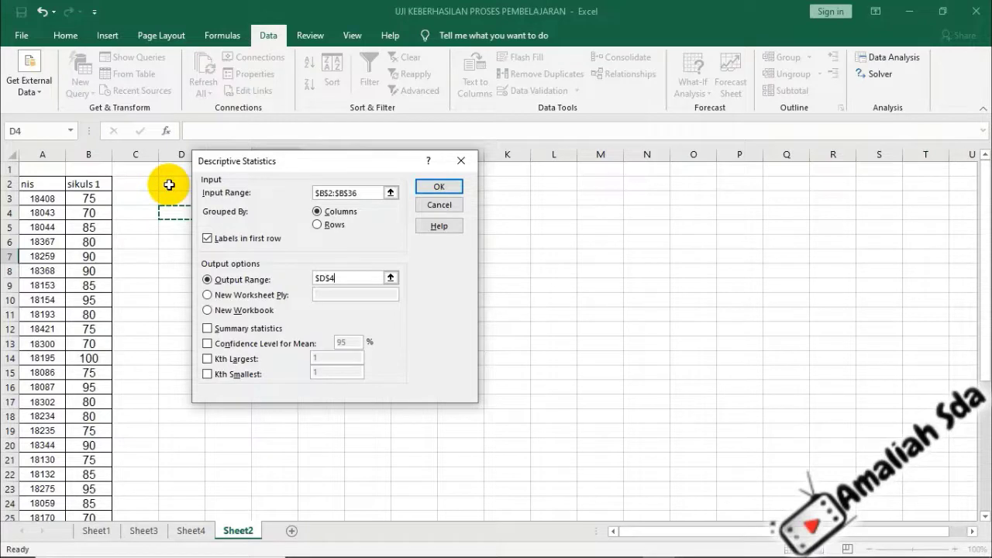
{"action": "key", "text": "Right"}
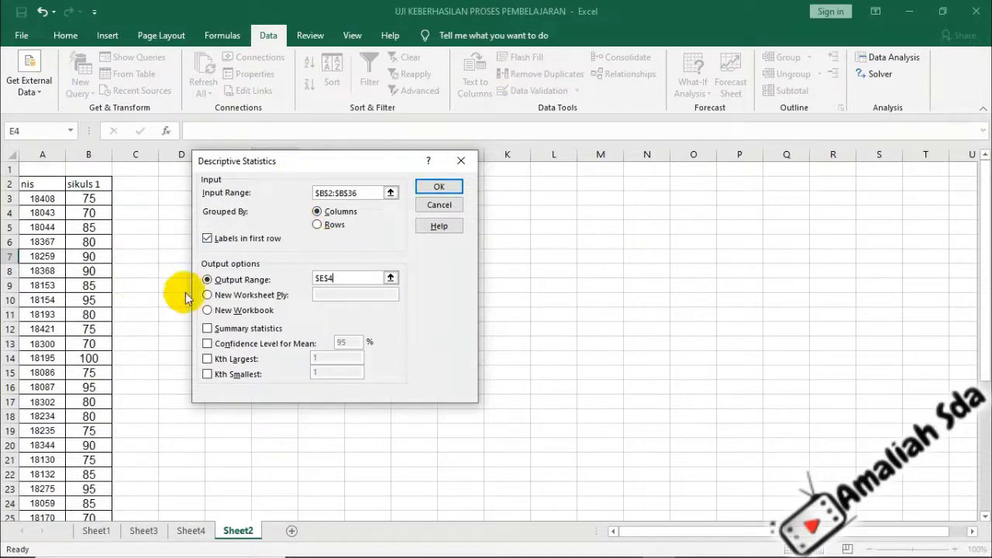
Generate the table with Summary statistics included and widen column E to fit the statistic names
{"action": "left_click", "coordinate": [208, 331]}
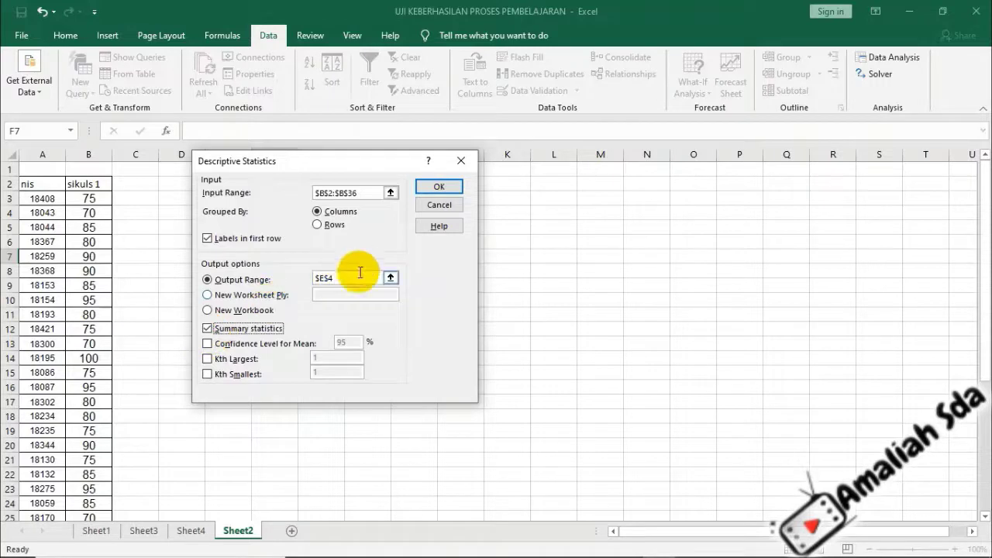
{"action": "left_click", "coordinate": [422, 186]}
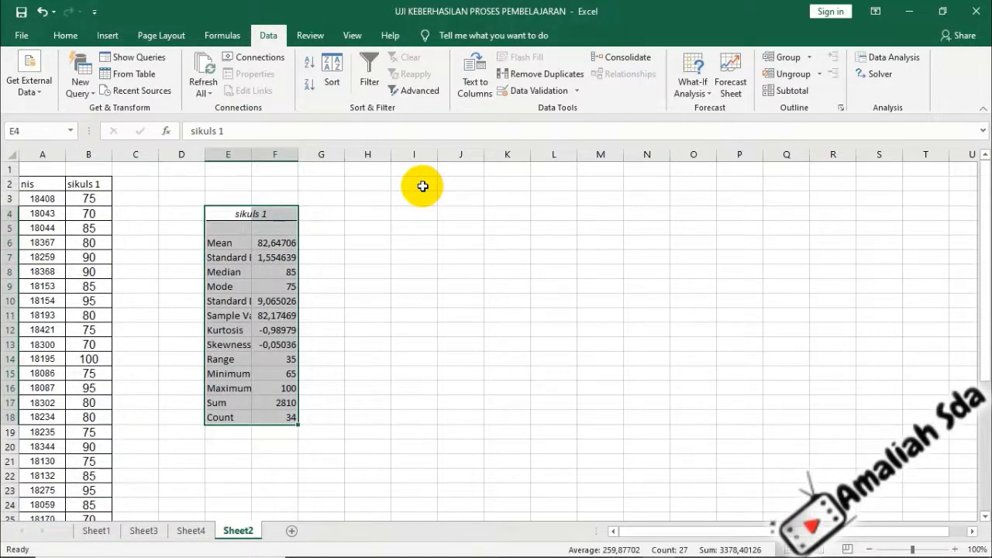
{"action": "left_click_drag", "start_coordinate": [253, 154], "coordinate": [304, 154]}
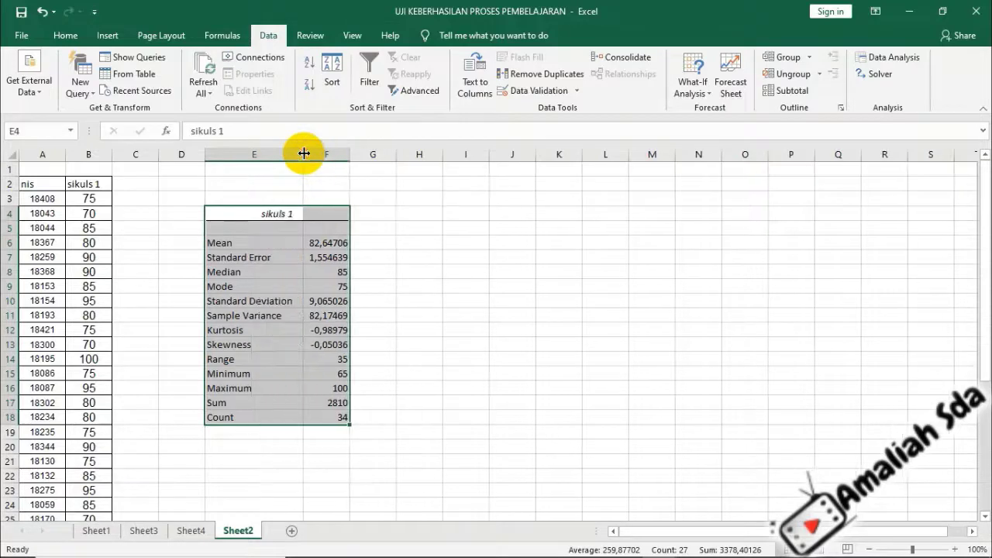
Compare the Mean in the descriptive statistics table with the AVERAGE formula result in B38
{"action": "left_click", "coordinate": [264, 242]}
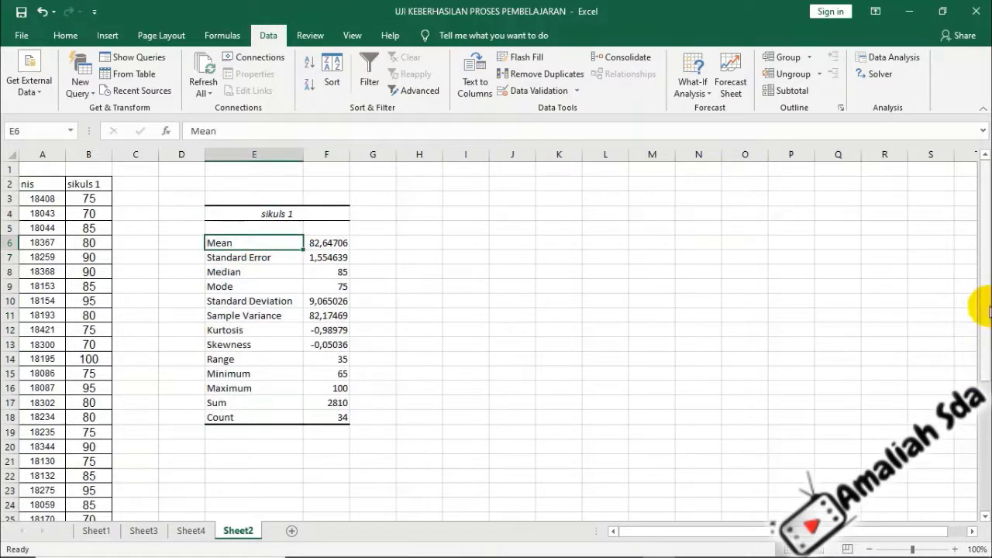
{"action": "left_click_drag", "start_coordinate": [989, 310], "coordinate": [987, 312]}
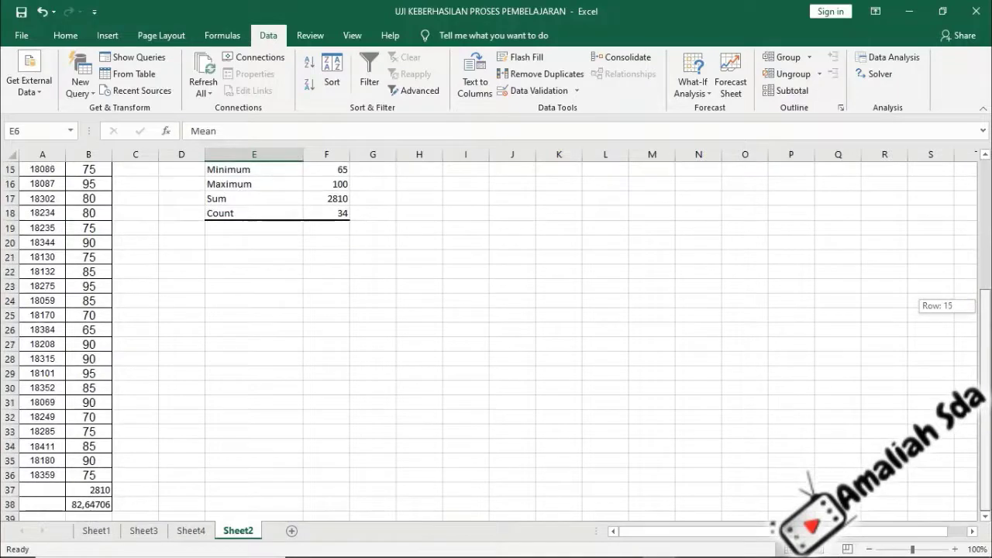
{"action": "left_click", "coordinate": [90, 504]}
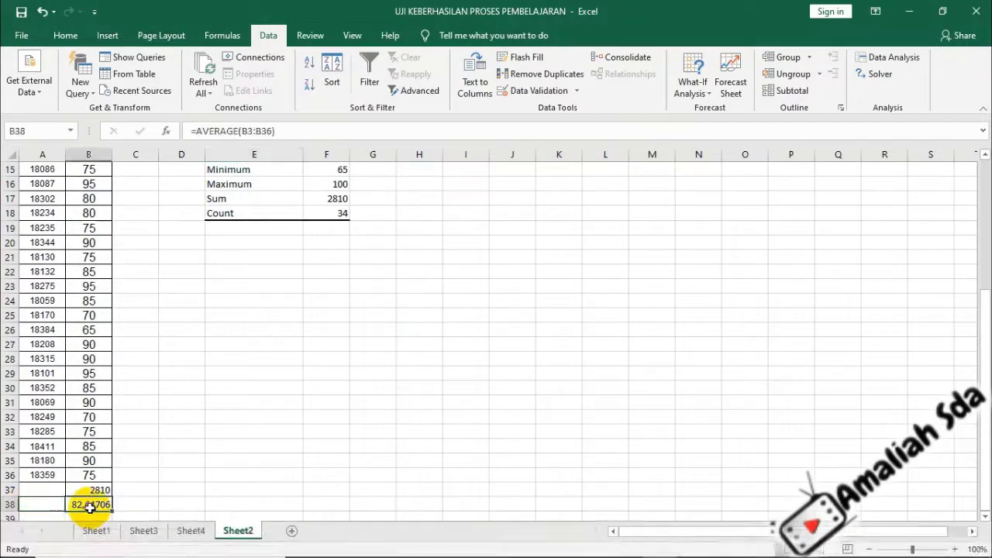
{"action": "left_click_drag", "start_coordinate": [983, 350], "coordinate": [985, 169]}
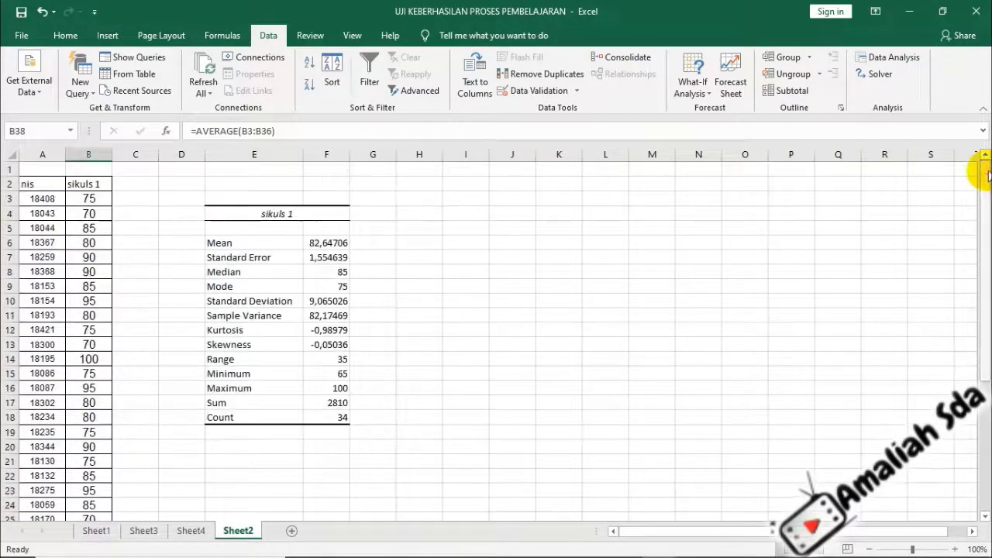
Go through the statistics in the sikuls 1 summary table one by one, from Standard Error down to Maximum
{"action": "left_click", "coordinate": [235, 257]}
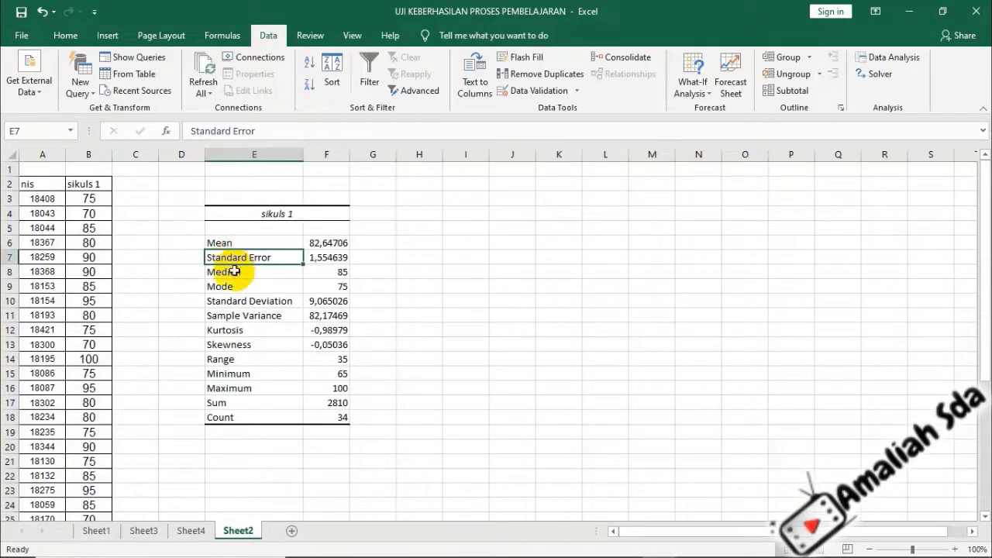
{"action": "left_click", "coordinate": [234, 273]}
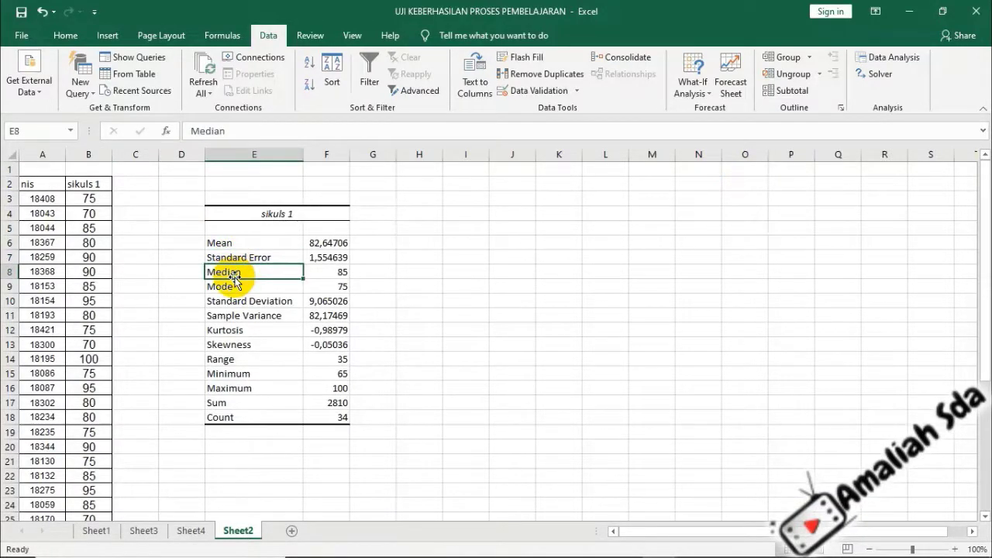
{"action": "left_click", "coordinate": [227, 287]}
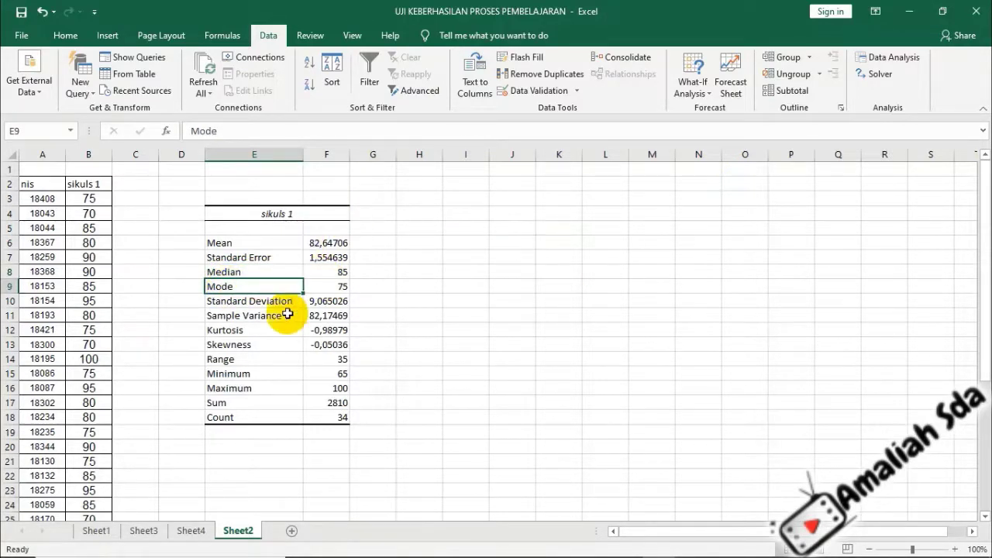
{"action": "left_click", "coordinate": [256, 302]}
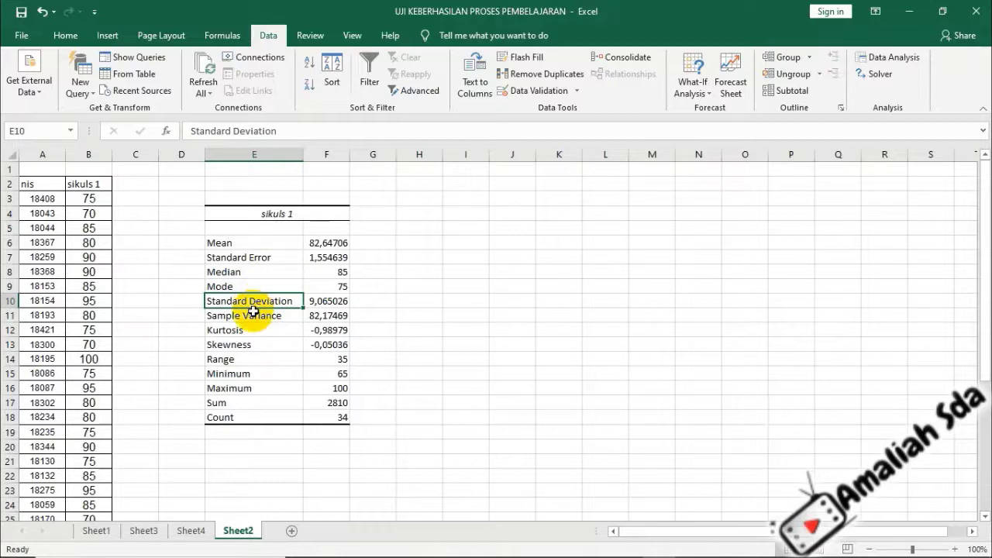
{"action": "left_click", "coordinate": [254, 316]}
{"action": "left_click", "coordinate": [255, 341]}
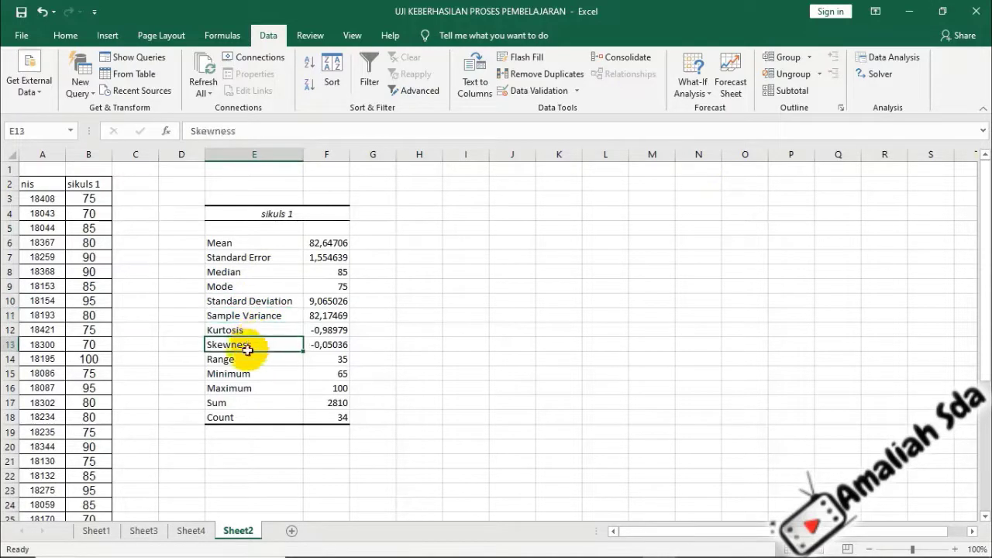
{"action": "left_click", "coordinate": [252, 373]}
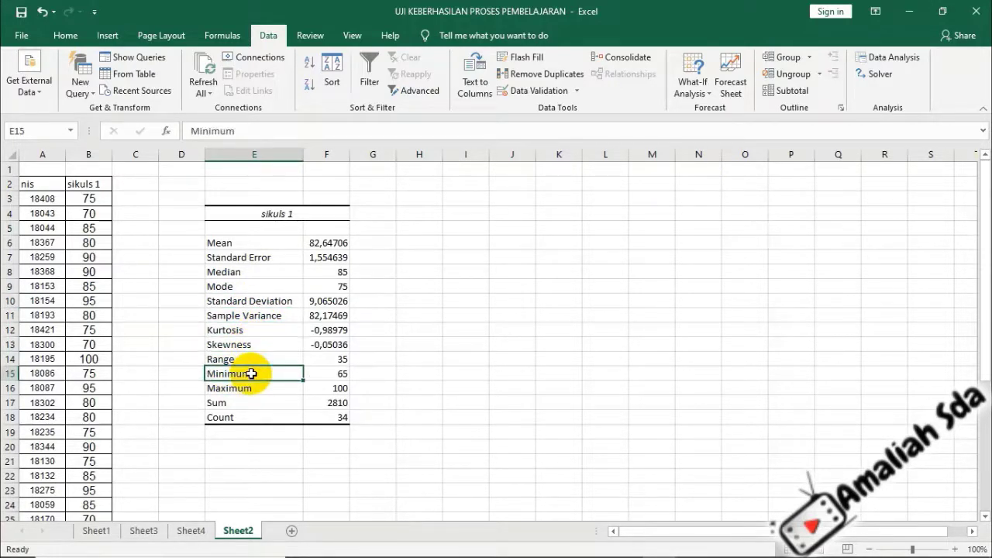
{"action": "left_click", "coordinate": [250, 388]}
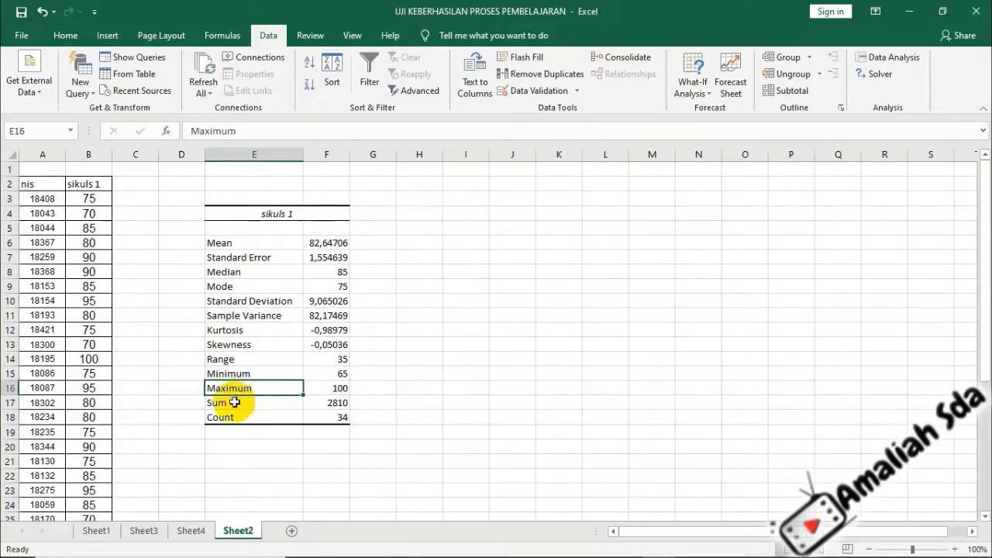
Compare the Sum in the descriptive statistics table with the SUM formula result in B37
{"action": "left_click", "coordinate": [234, 402]}
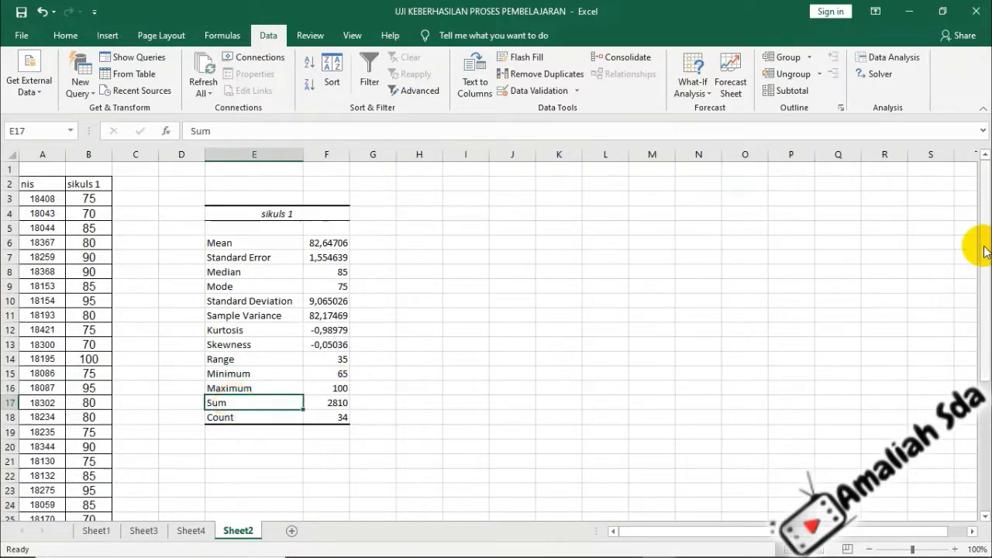
{"action": "left_click_drag", "start_coordinate": [983, 251], "coordinate": [982, 379]}
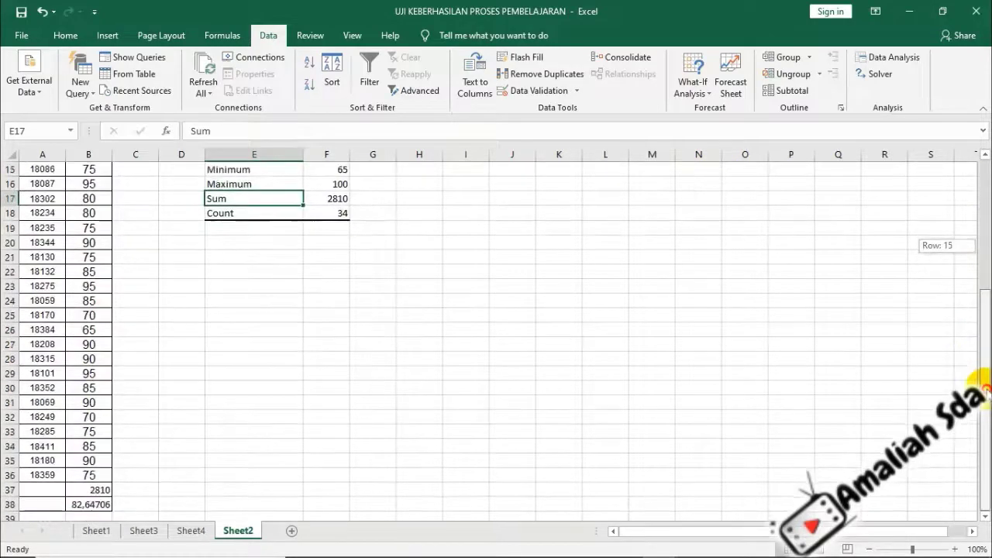
{"action": "left_click", "coordinate": [97, 489]}
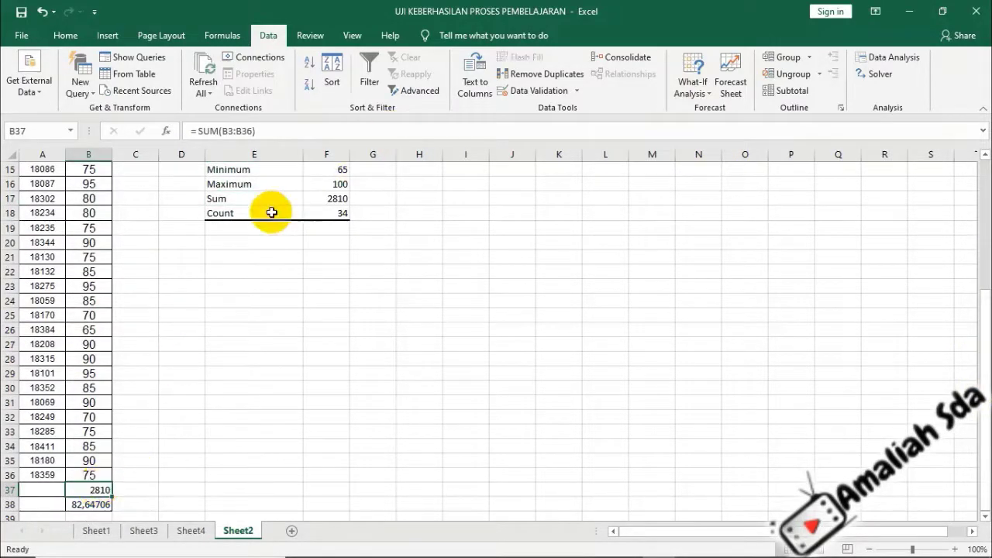
{"action": "left_click_drag", "start_coordinate": [985, 337], "coordinate": [974, 186]}
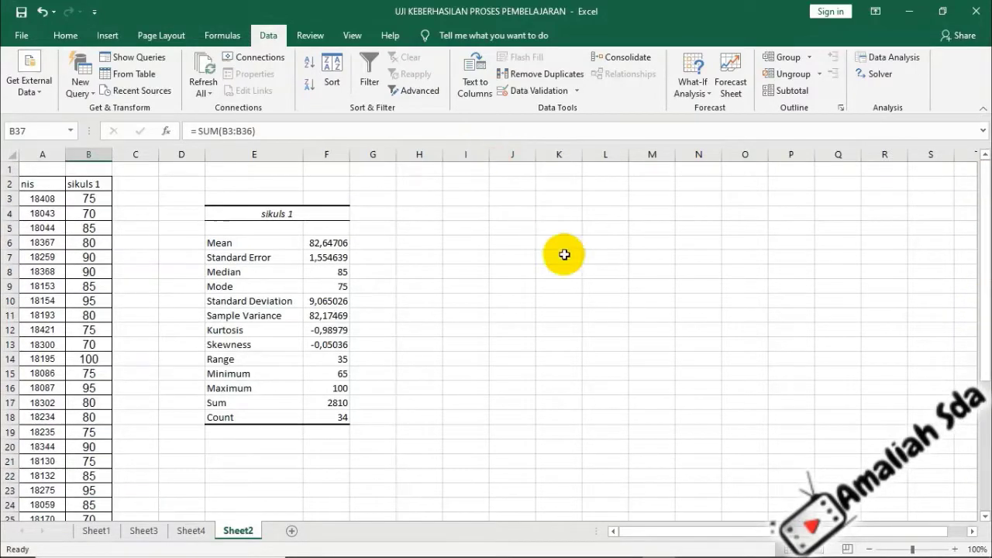
Review the Data Analysis tool list containing Descriptive Statistics and close it without running an analysis
{"action": "left_click", "coordinate": [889, 62]}
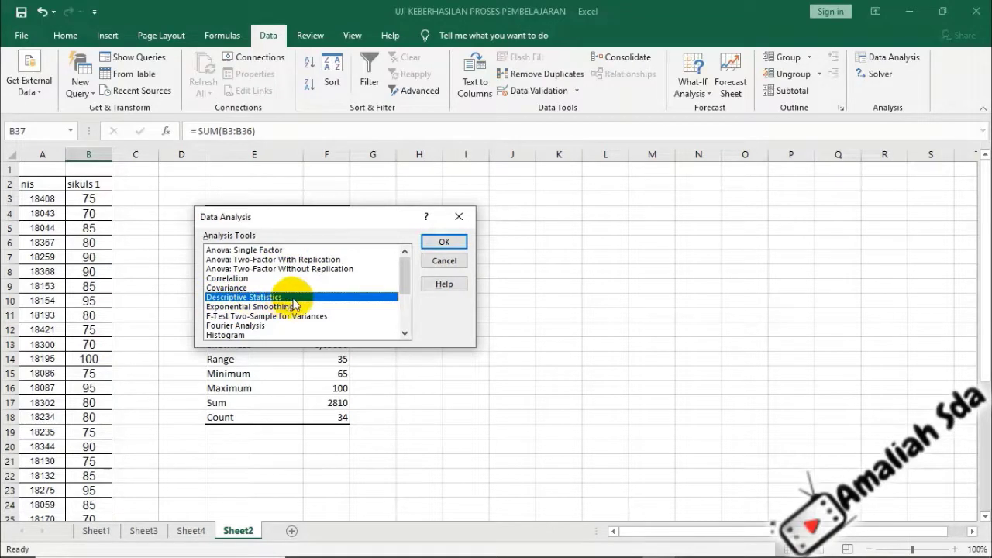
{"action": "left_click", "coordinate": [458, 216]}
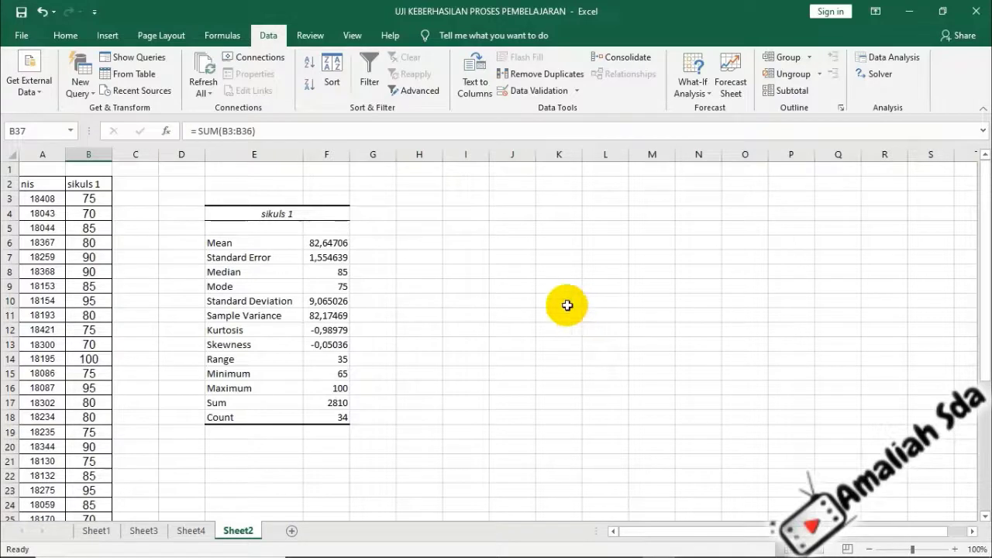
{"action": "left_click", "coordinate": [90, 184]}
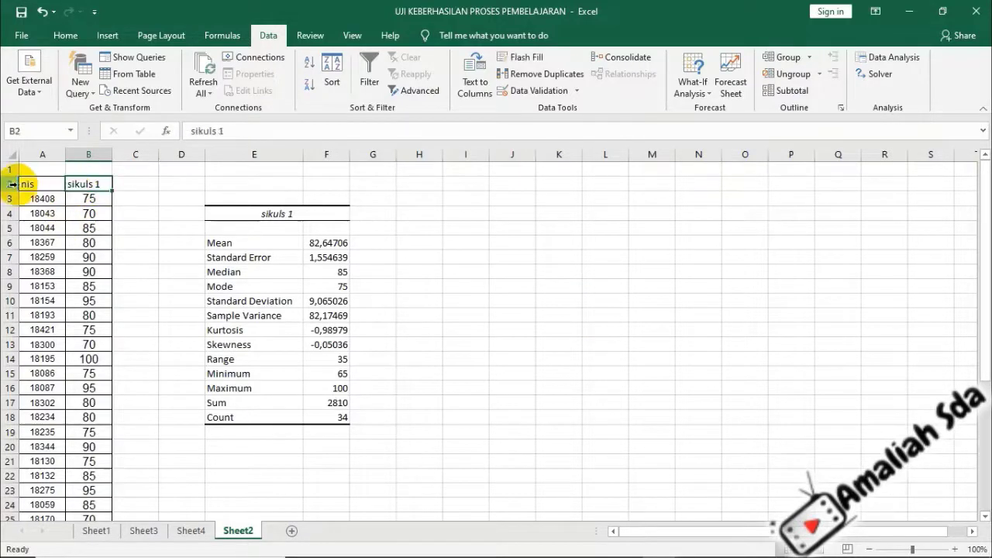
{"action": "left_click", "coordinate": [463, 182]}
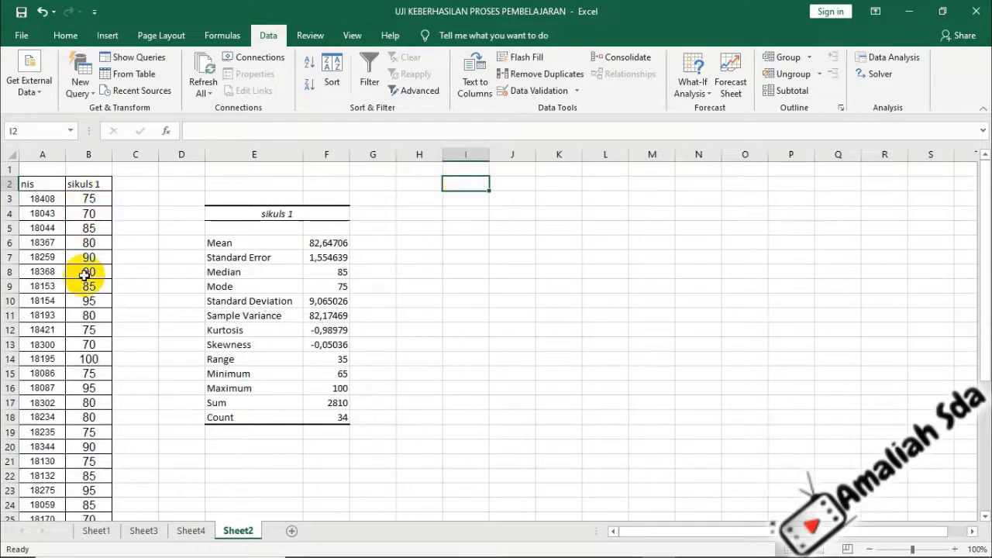
{"action": "mouse_move", "coordinate": [383, 552]}
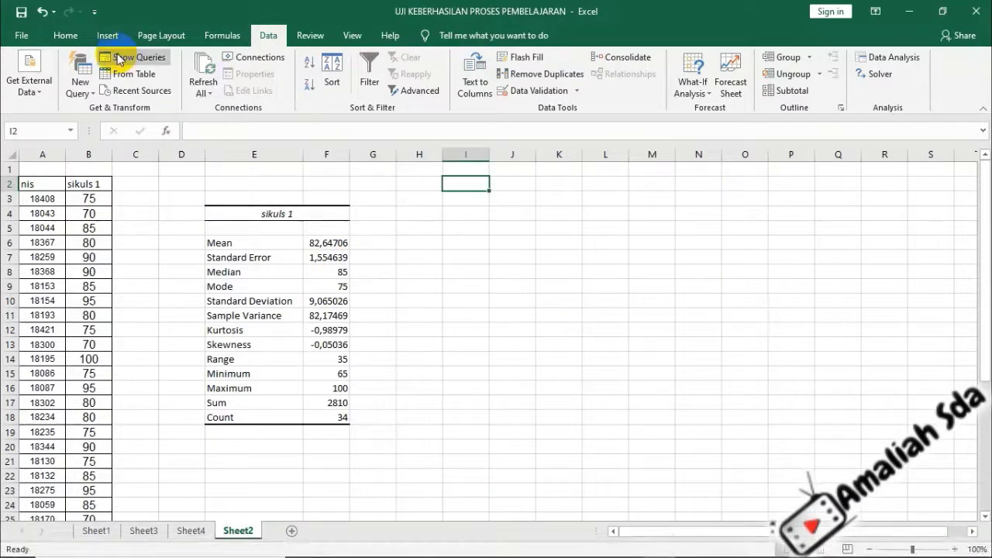
{"action": "left_click", "coordinate": [554, 545]}
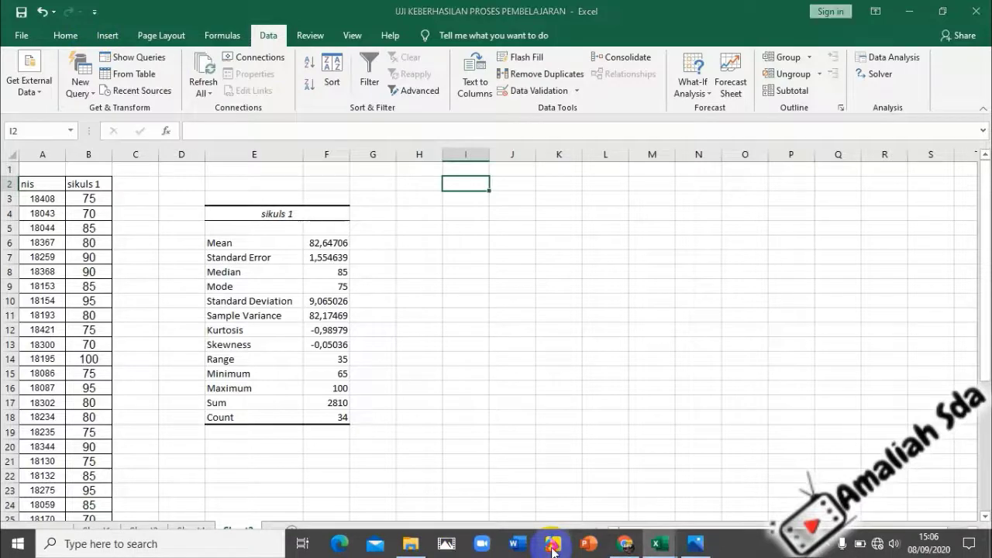